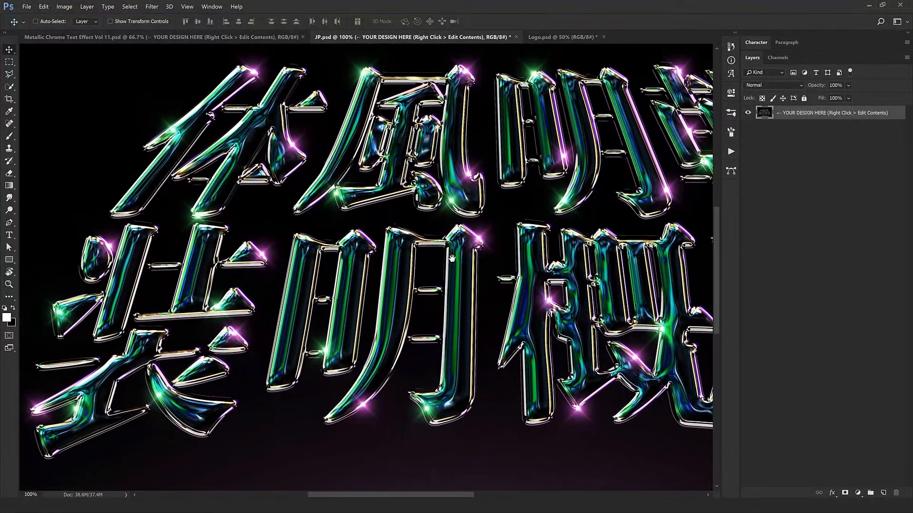
- Examine the chrome effect up close on the Japanese lettering in JP.psd and the Tropicana logo in Logo.psd
drag(452, 259, 182, 276)
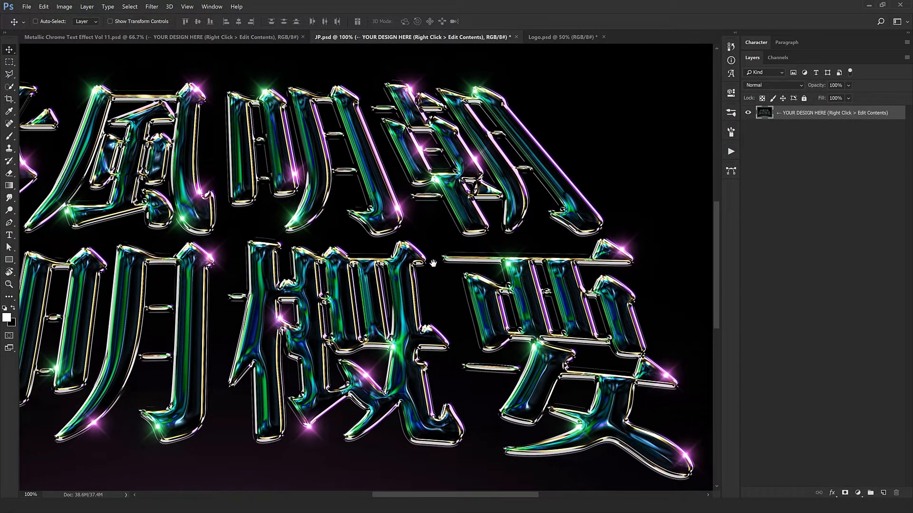
click(560, 38)
click(305, 271)
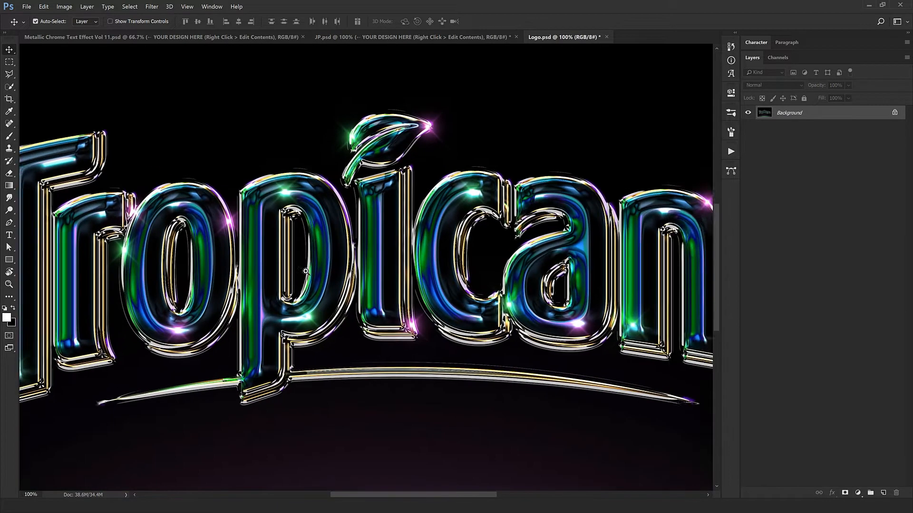
drag(394, 342, 436, 334)
drag(576, 370, 352, 349)
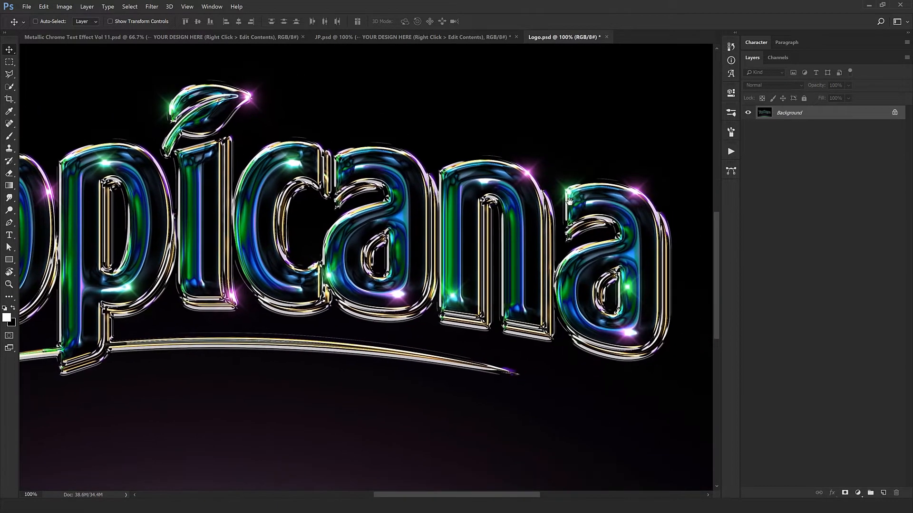
drag(203, 238, 497, 254)
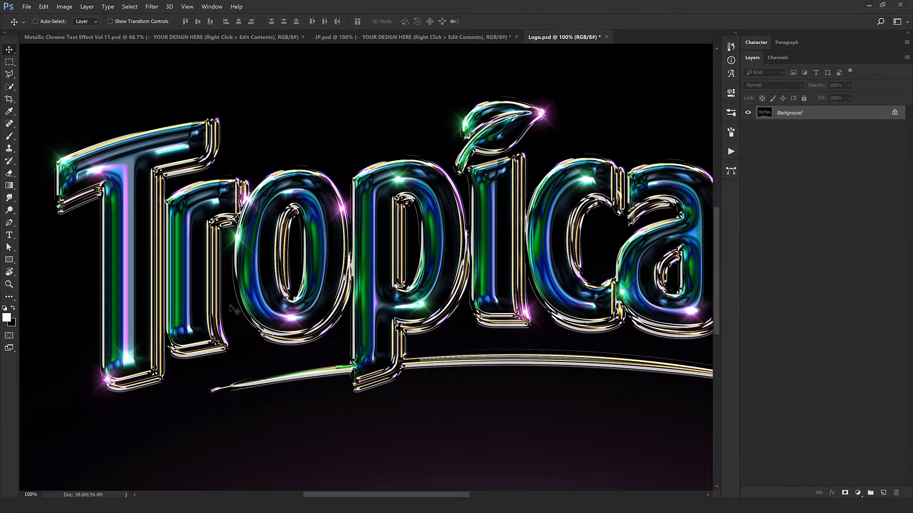
drag(428, 282, 70, 256)
drag(356, 270, 509, 245)
alt+click(510, 246)
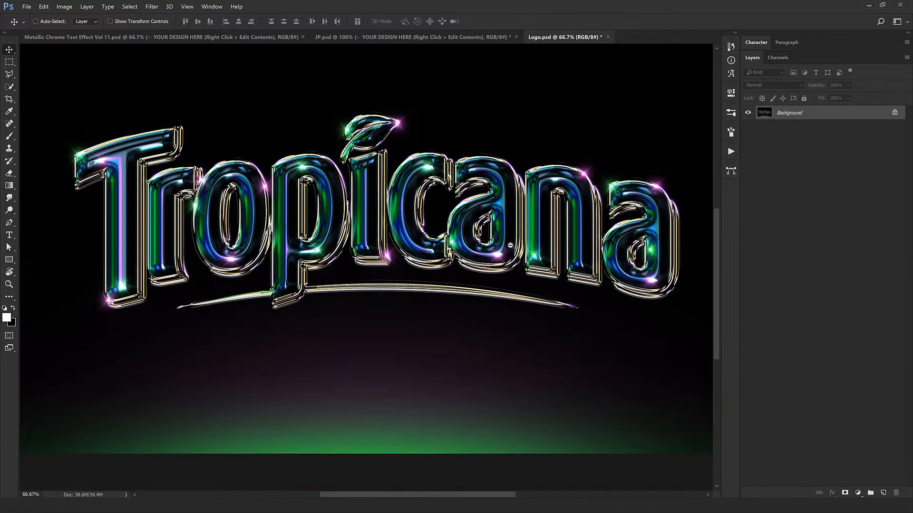
- Open the contents of the YOUR DESIGN HERE smart object in the Metallic Chrome Text Effect Vol 11.psd document
click(136, 39)
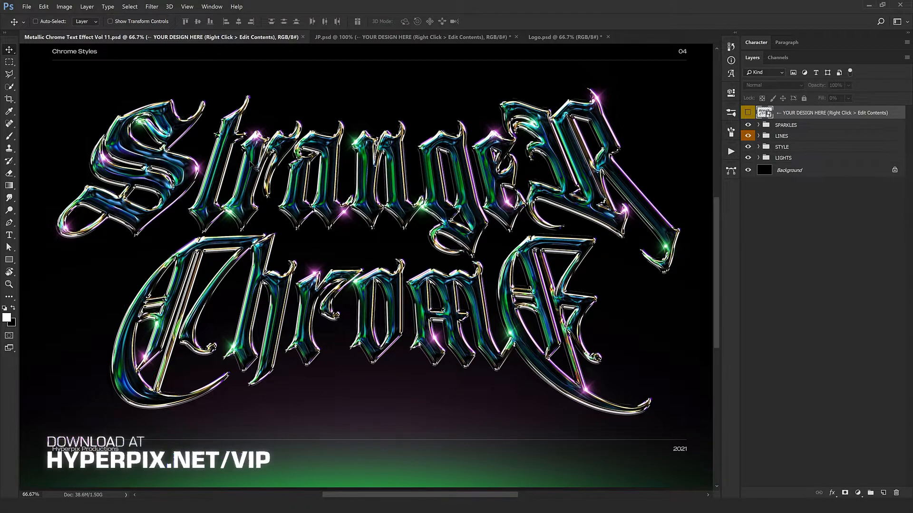
right_click(814, 114)
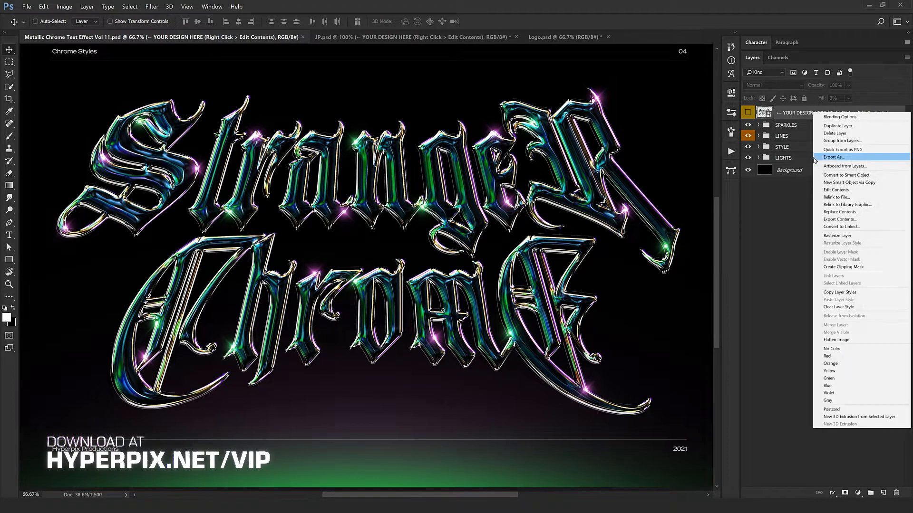
click(820, 191)
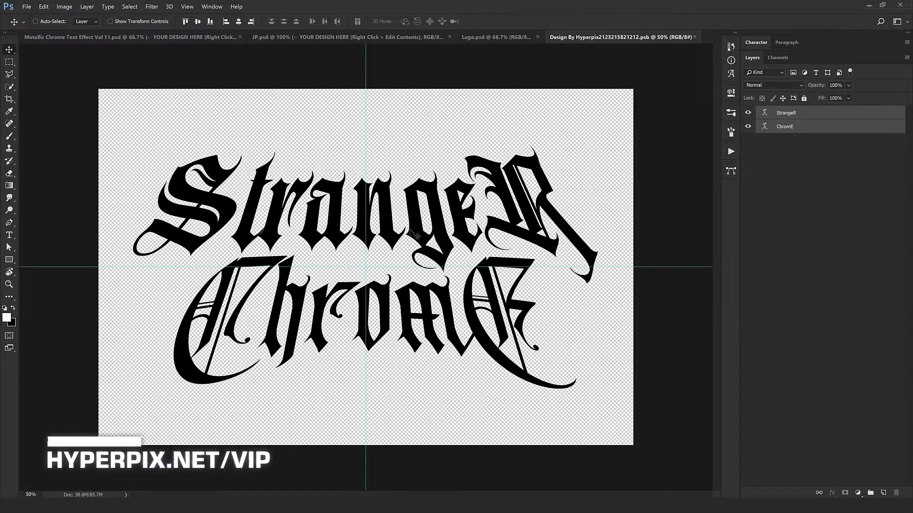
- Replace the upper text line StrangeR with DesigN
double_click(766, 113)
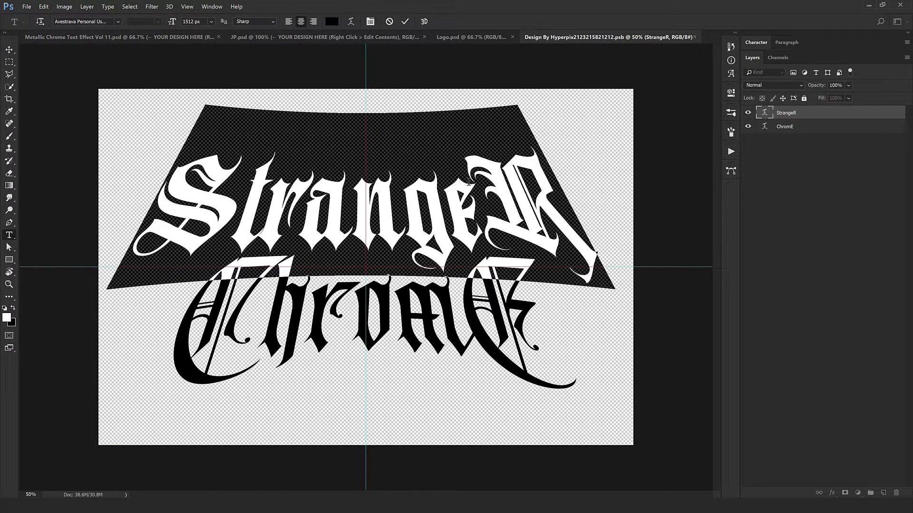
text(d)
key(ctrl+z)
click(359, 191)
drag(248, 193, 171, 192)
drag(469, 193, 592, 196)
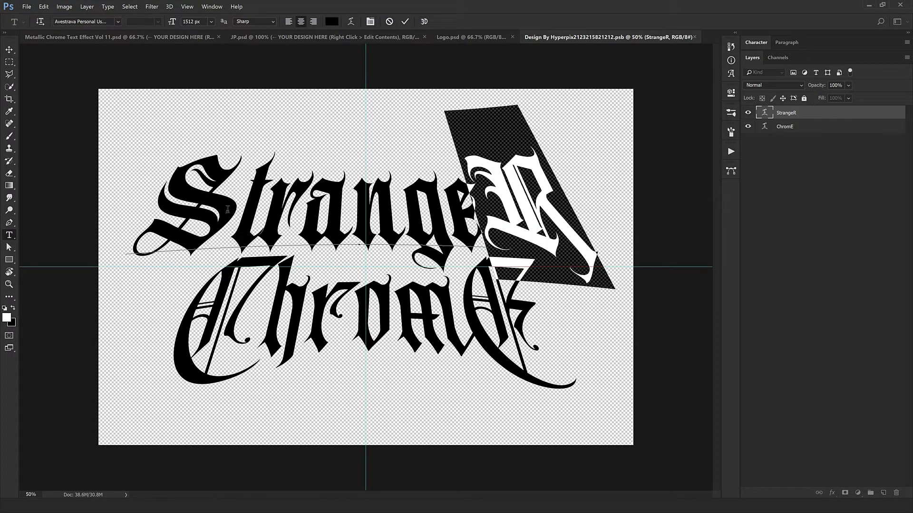
drag(213, 204, 477, 216)
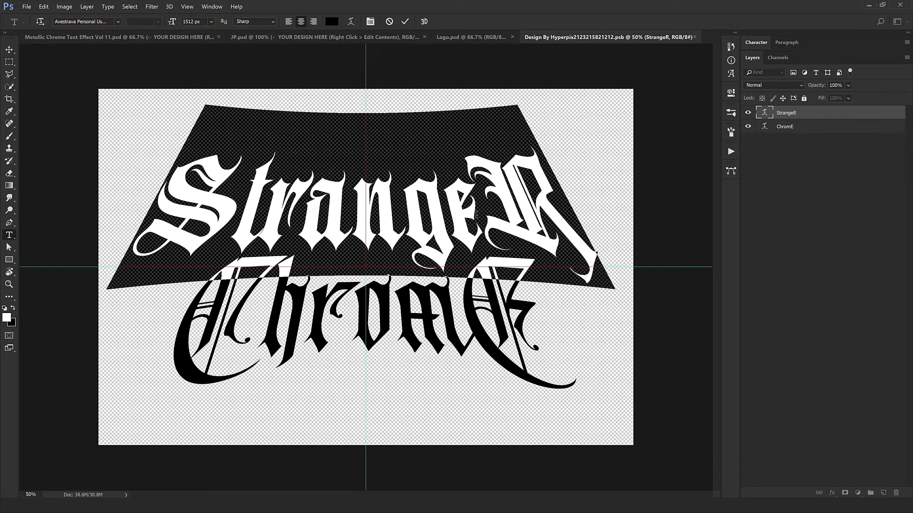
text(Des)
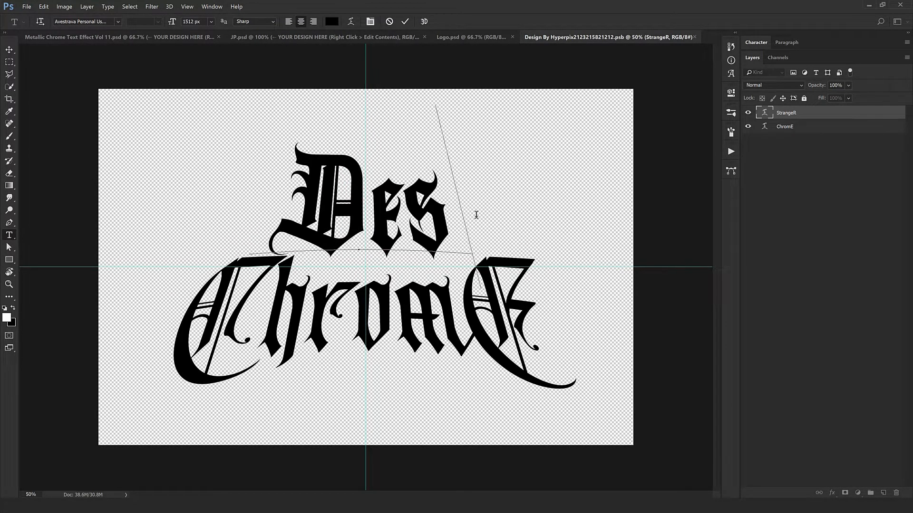
text(igN)
key(ctrl+Return)
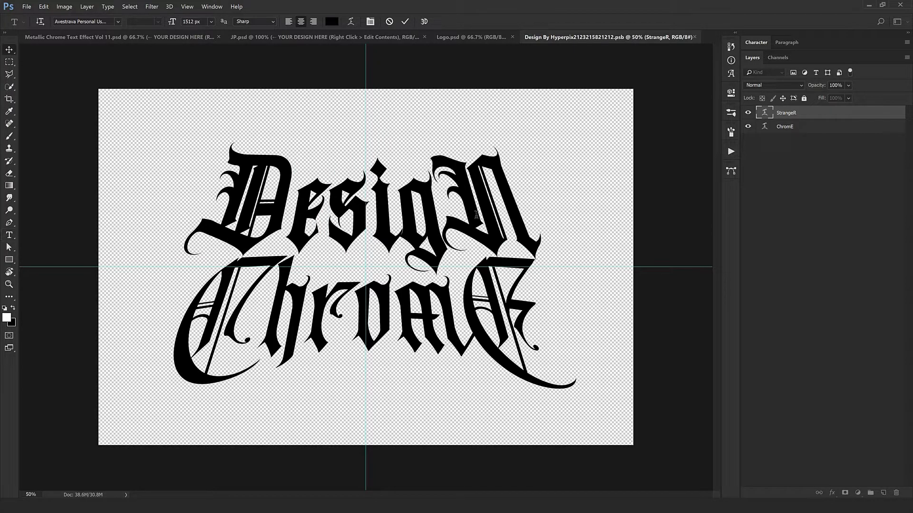
- Replace the lower text line ChromE with ToolkitS
key(v)
click(784, 127)
key(t)
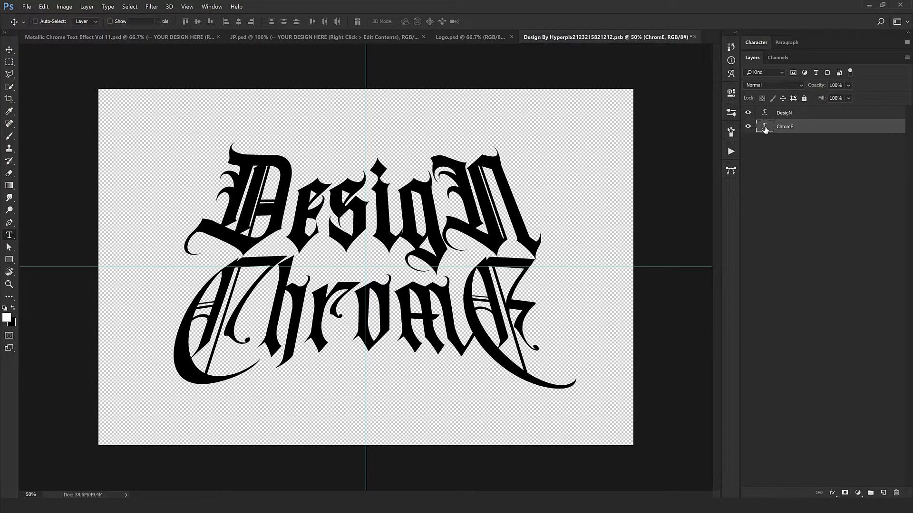
click(588, 306)
key(ctrl+a)
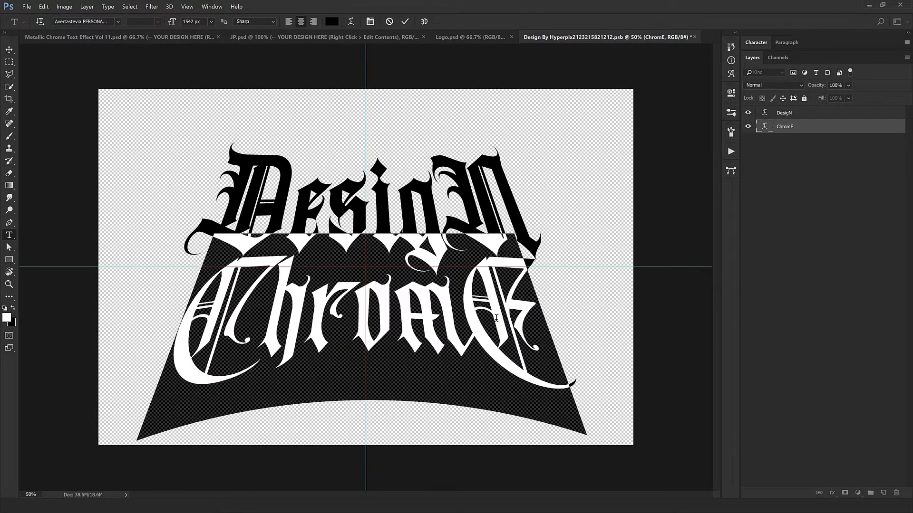
text(Toolki)
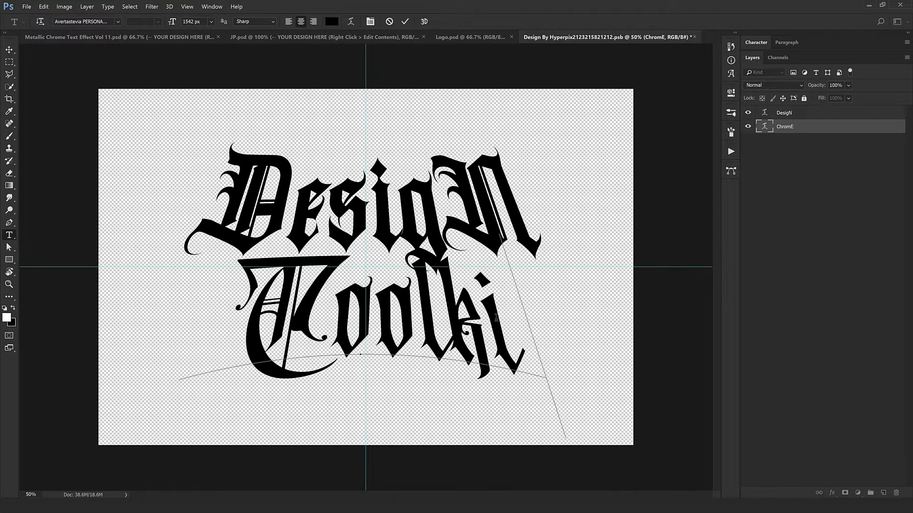
text(tS)
key(ctrl+Return)
key(v)
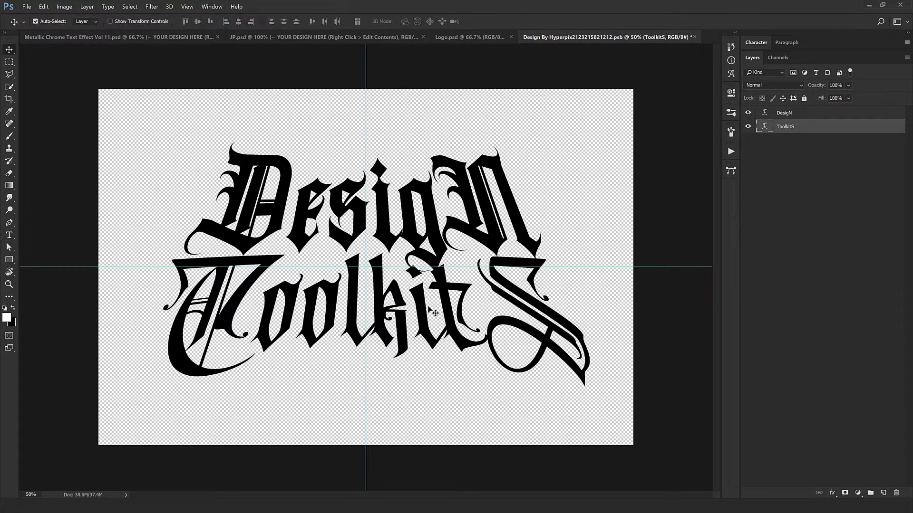
- Show the character settings and widen the gap between the lines by moving ToolkitS slightly down and DesigN slightly up
click(756, 42)
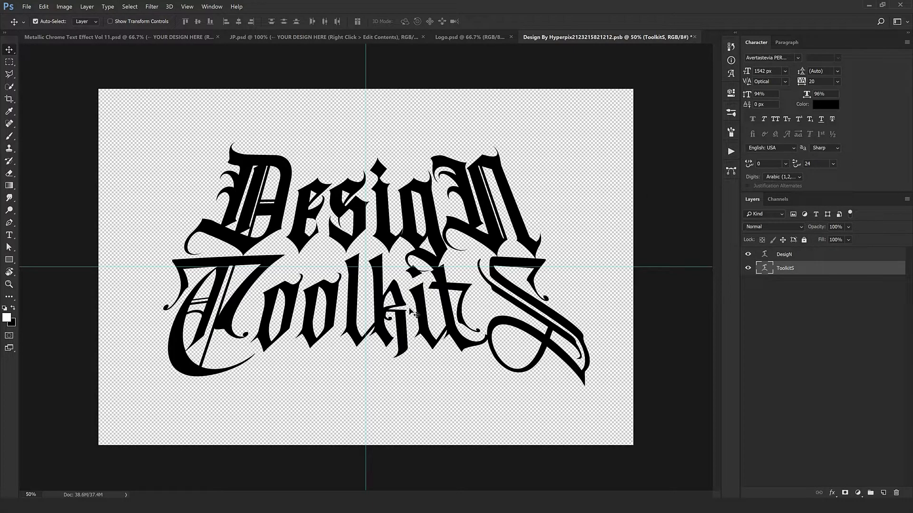
drag(417, 305, 417, 312)
drag(438, 227, 437, 222)
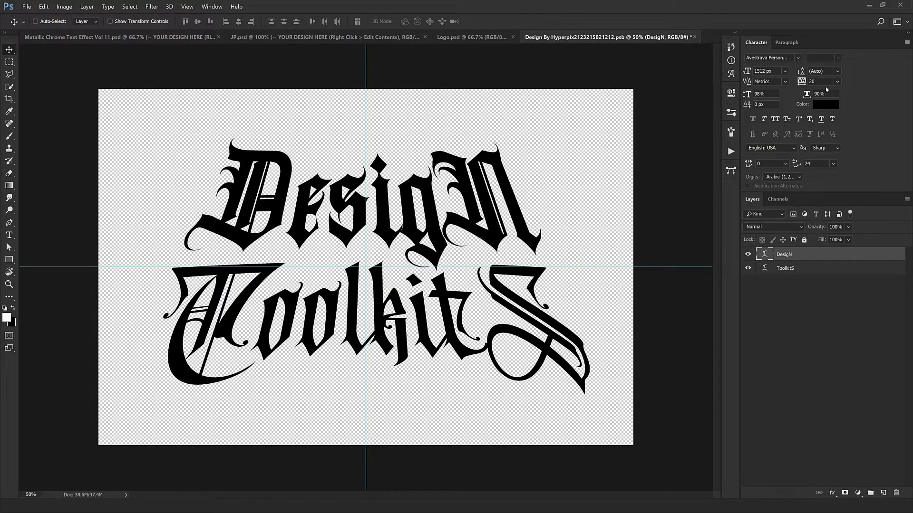
- Set the horizontal scale of the DesigN text to 100%
drag(830, 93, 803, 94)
text(100)
key(Return)
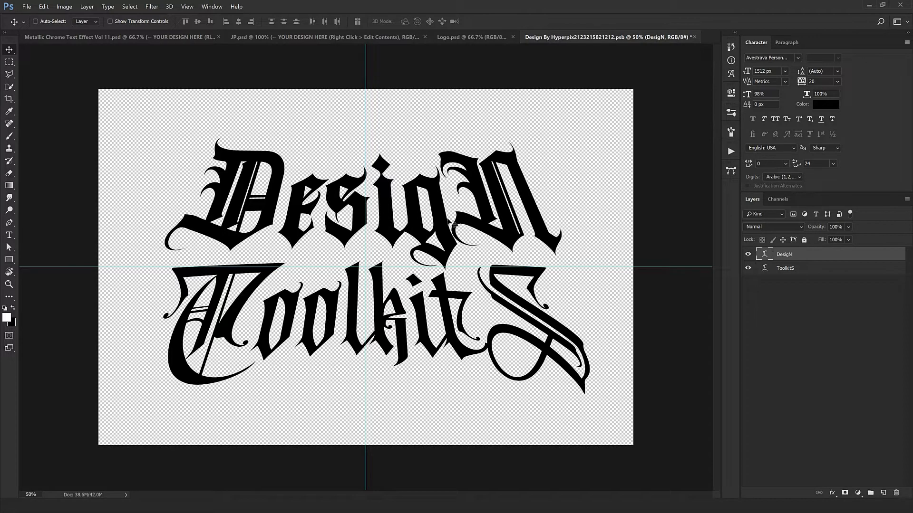
- Set the tracking of the letter g in DesigN to 40
key(t)
drag(454, 226, 407, 243)
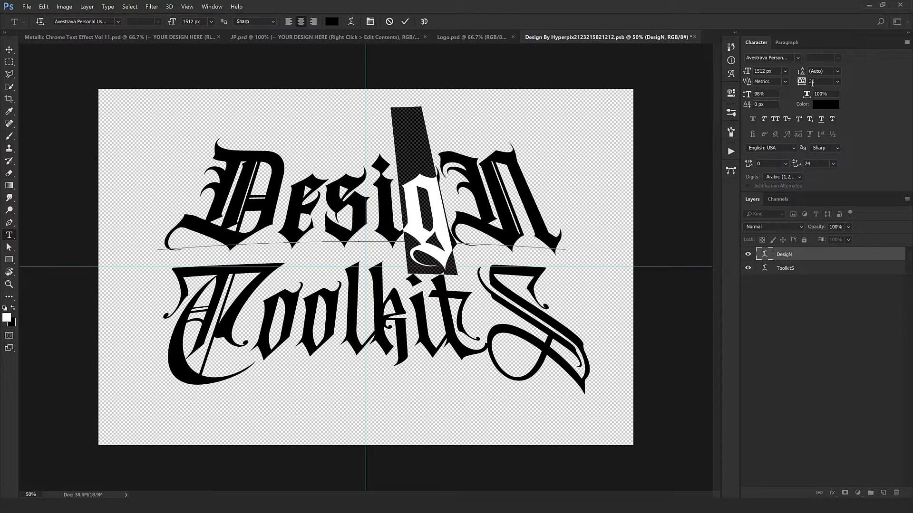
key(alt+Right)
click(444, 196)
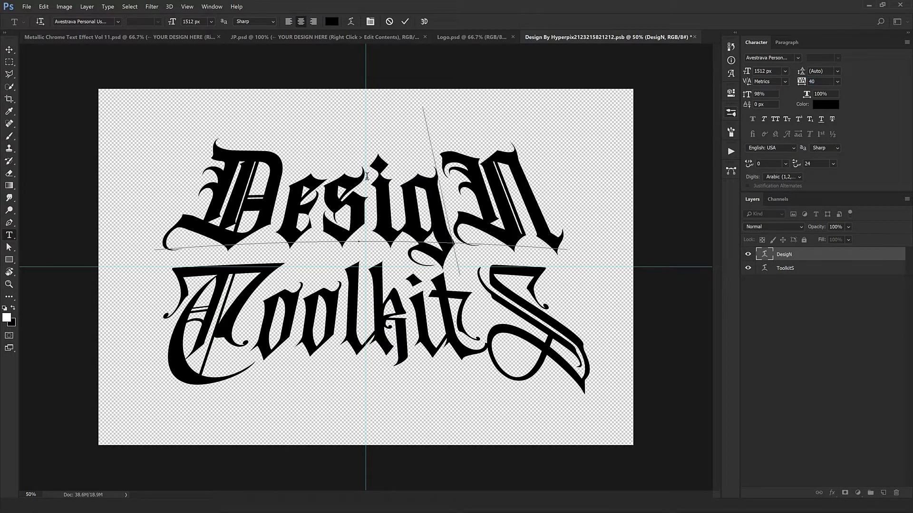
- Set the tracking of the letter s in DesigN to 0 and commit the text edit
drag(383, 228, 338, 228)
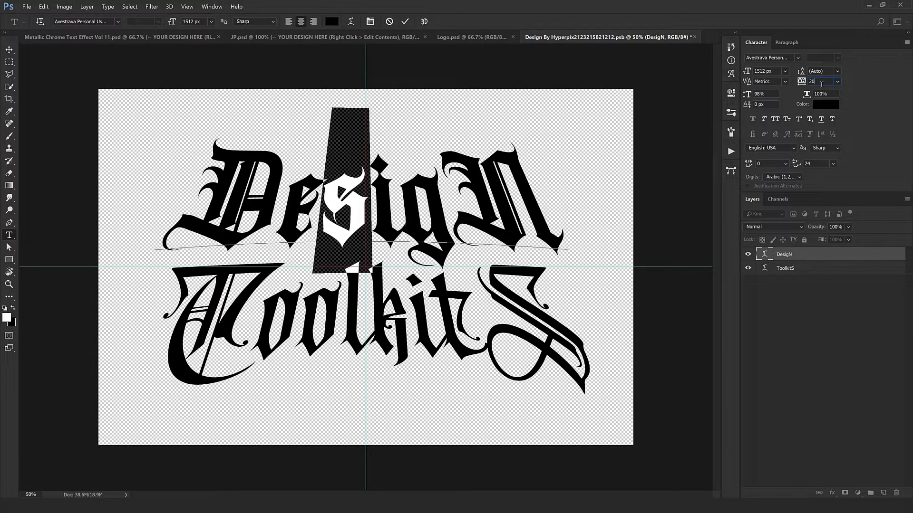
key(BackSpace)
key(BackSpace)
text(0)
key(Return)
click(378, 233)
key(ctrl+Return)
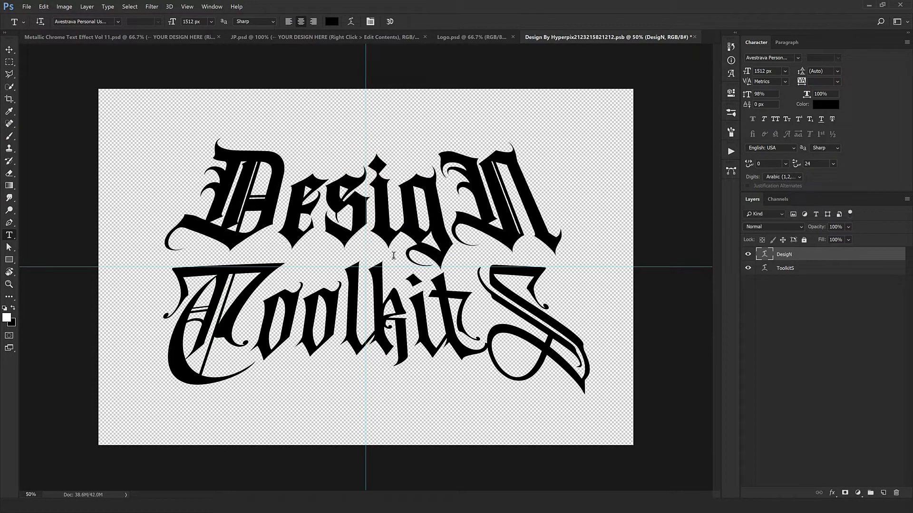
- Set the horizontal scale of the ToolkitS text to 100%
key(v)
click(793, 268)
click(827, 93)
key(Up)
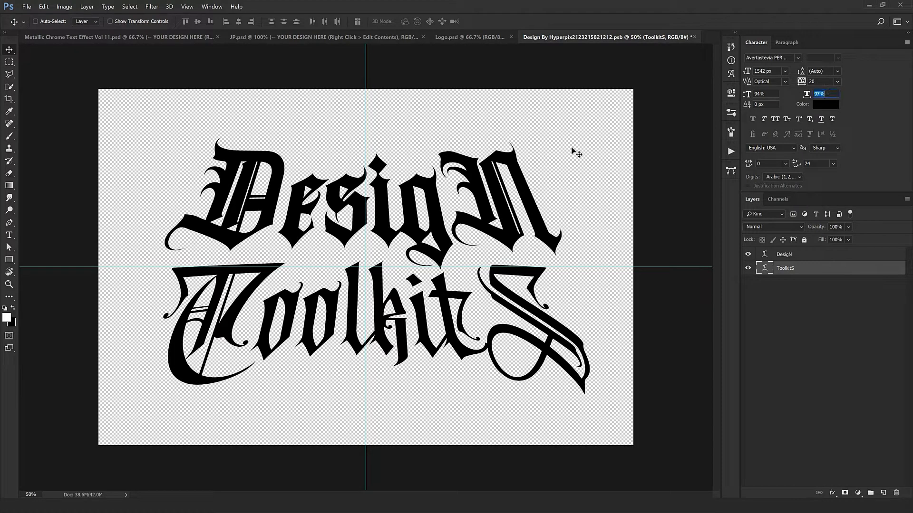
key(Up)
key(Return)
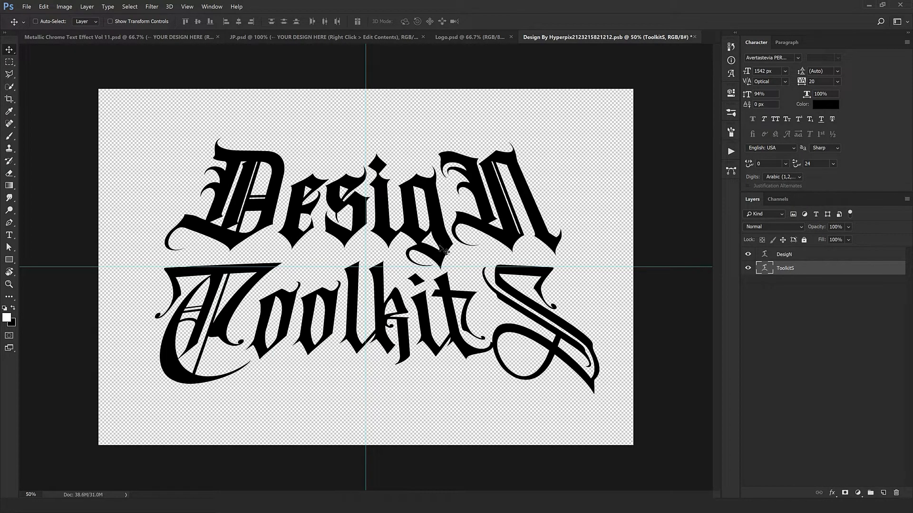
- Set the bend of the DesigN text's horizontal Bulge warp to -13%
ctrl+click(440, 247)
ctrl+click(428, 330)
ctrl+click(412, 206)
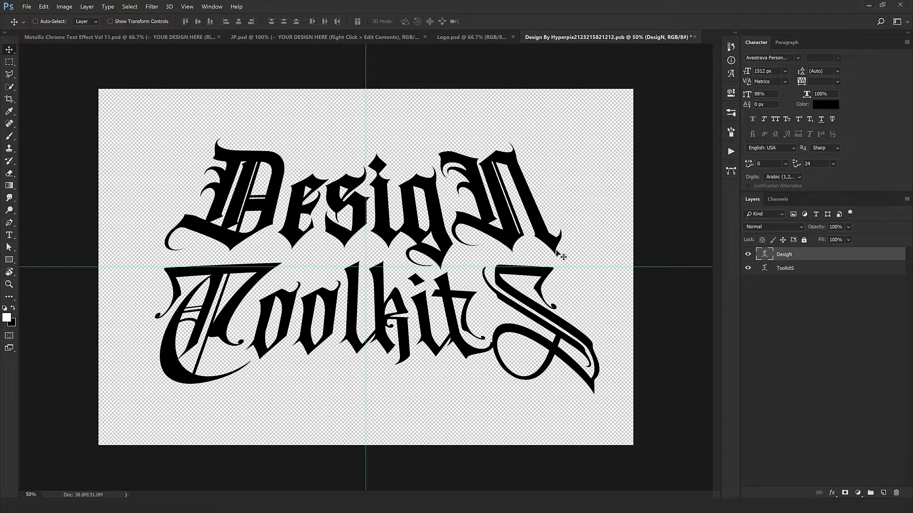
click(10, 236)
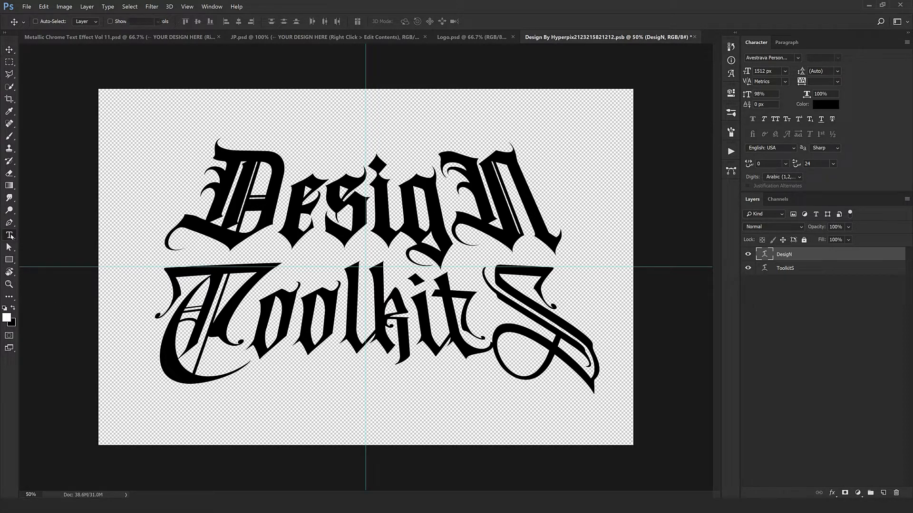
right_click(520, 203)
click(570, 346)
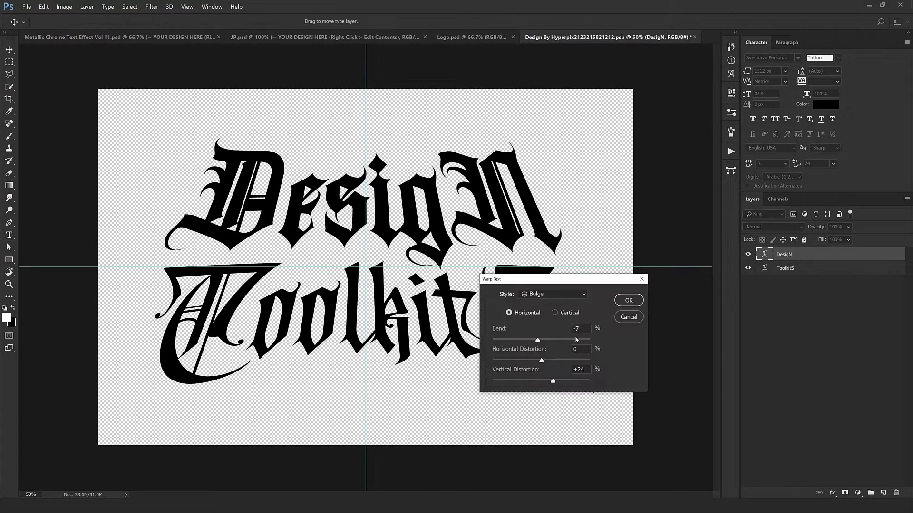
key(Down)
key(Down)
key(Down)
key(Down)
key(Down)
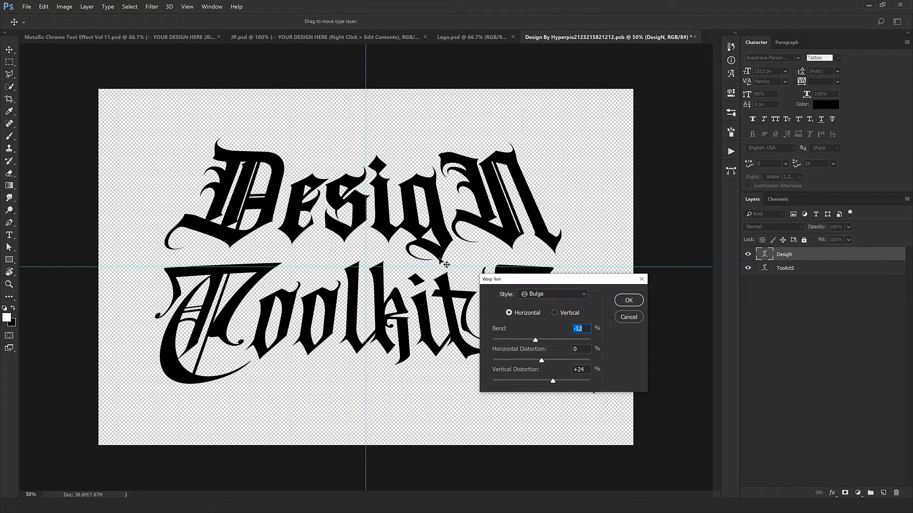
key(Down)
key(Down)
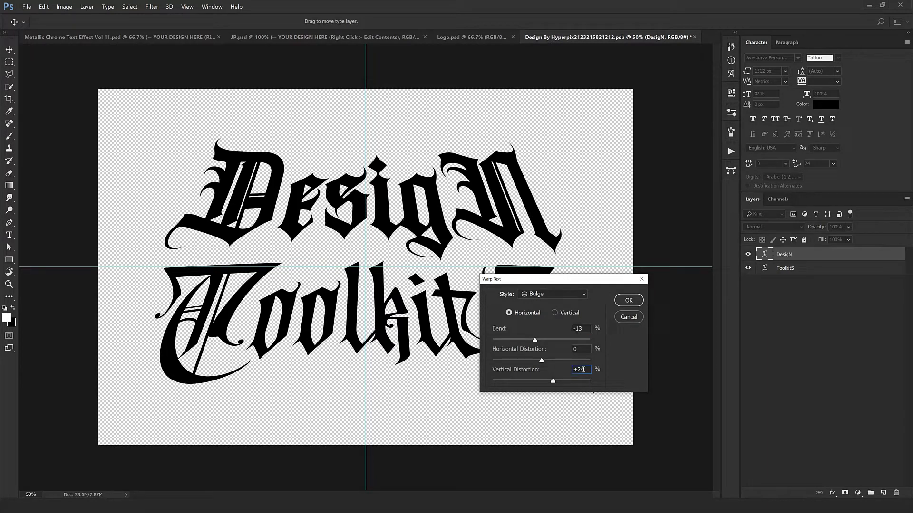
- Increase the vertical distortion of the DesigN text warp and apply the warp
key(shift+Up)
key(Down)
key(Down)
key(Return)
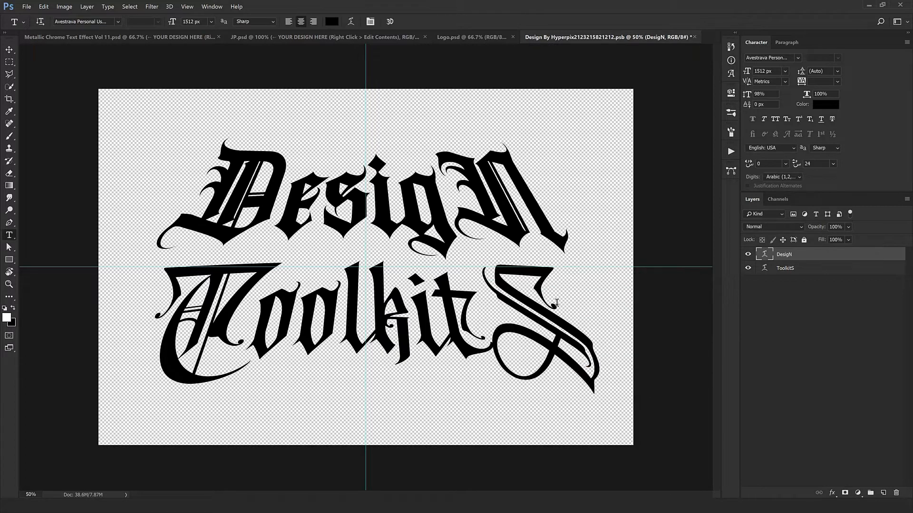
- Scale the ToolkitS text up proportionally around its centre to about 102% and nudge it up closer to DesigN
key(v)
click(590, 383)
key(ctrl+t)
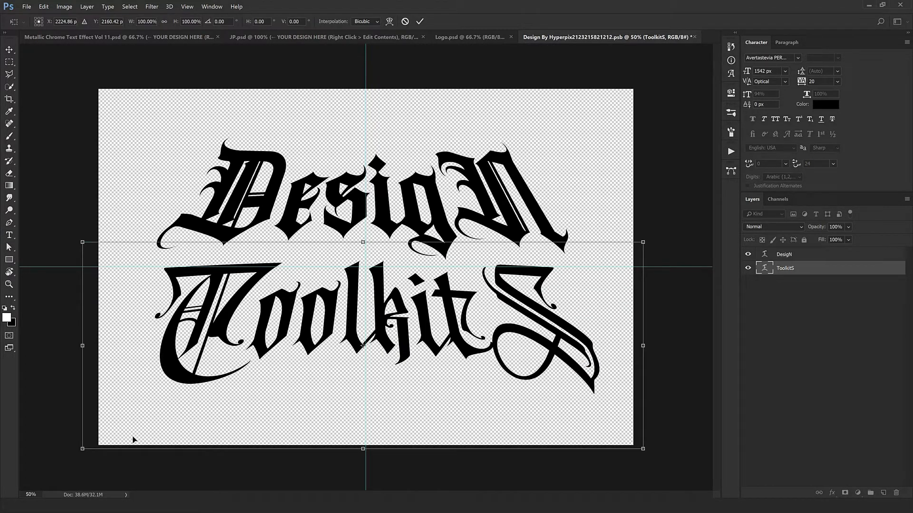
drag(83, 449, 80, 439)
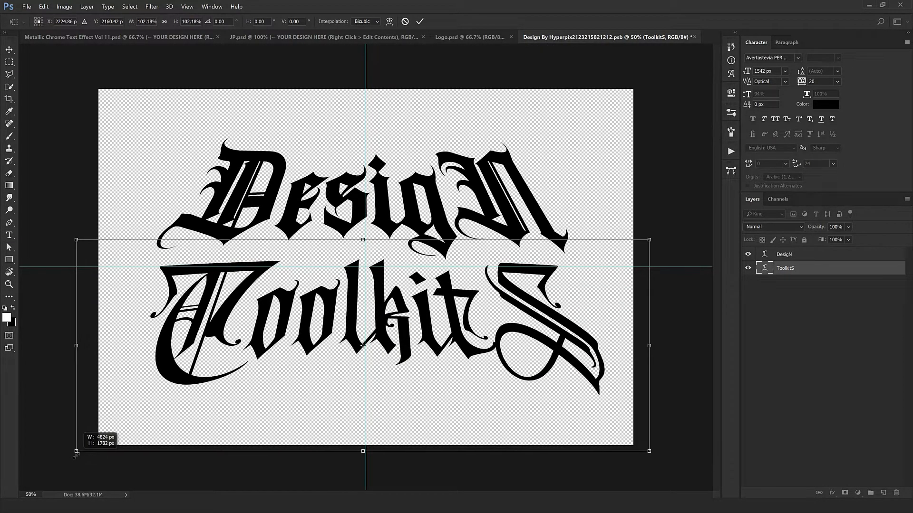
key(Return)
key(Up)
key(Up)
key(Up)
key(Up)
key(Up)
key(Up)
key(Up)
key(Up)
key(Up)
key(Up)
key(Up)
key(Up)
key(Up)
key(Up)
key(Up)
key(Up)
key(Up)
key(Up)
key(Up)
key(Up)
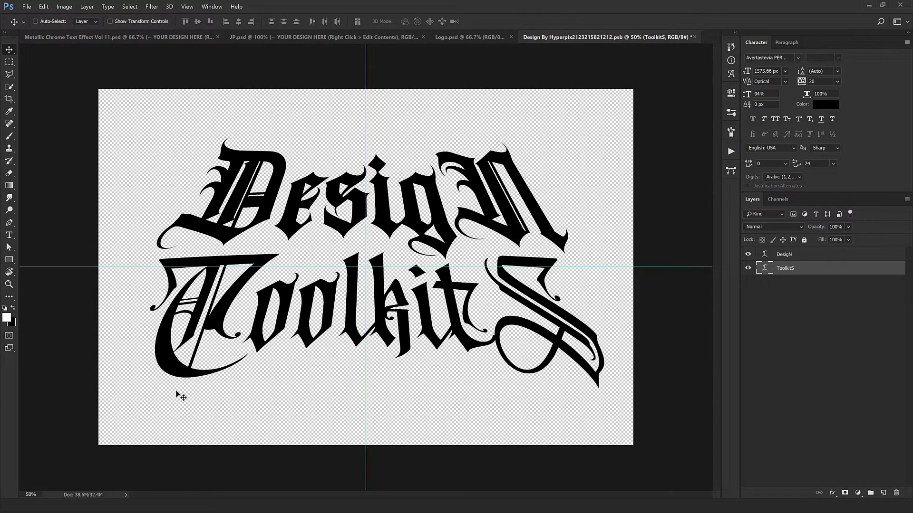
- Nudge the ToolkitS text slightly to the left and select the DesigN text layer
key(Left)
key(Left)
ctrl+click(465, 217)
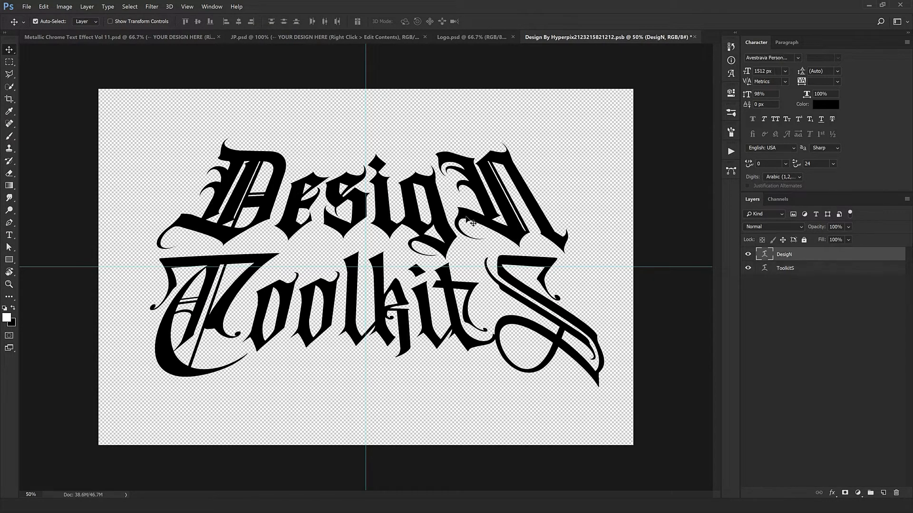
key(ctrl+t)
key(Return)
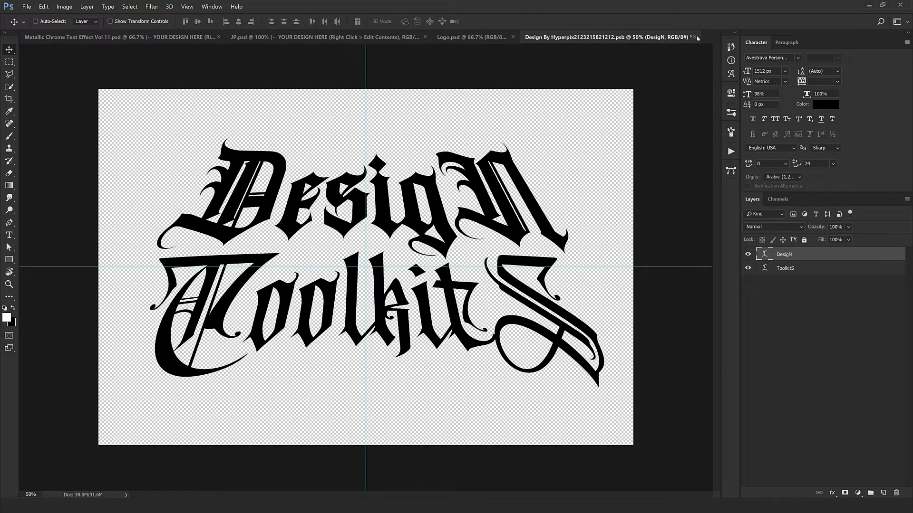
- Close the smart object document and save its changes into the chrome template
click(695, 37)
click(427, 191)
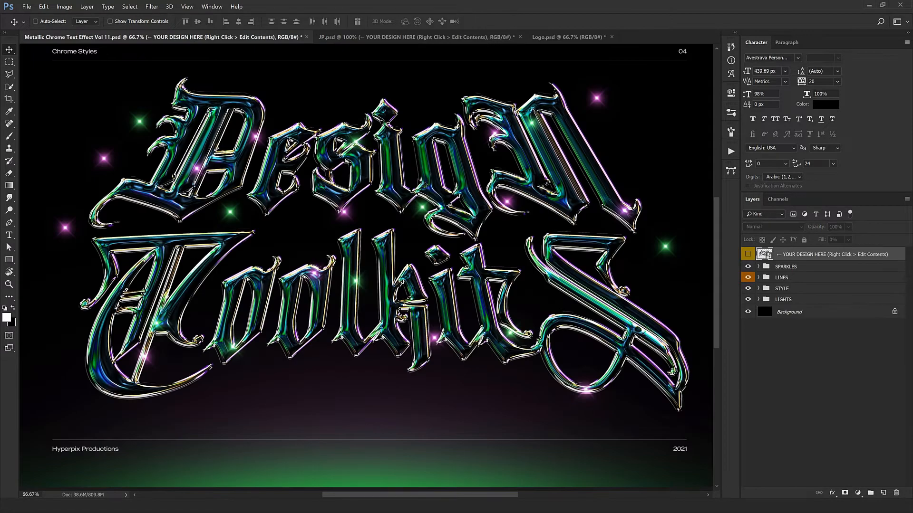
drag(429, 186, 432, 214)
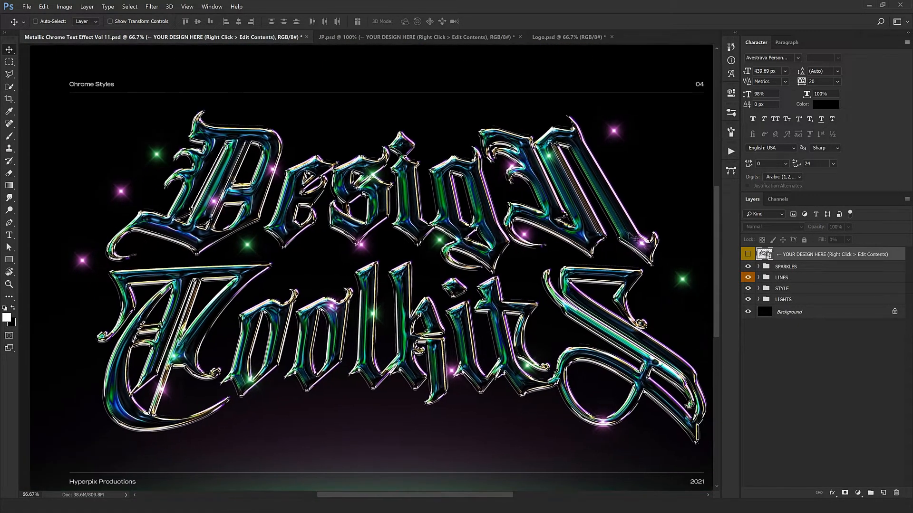
- Expand the SPARKLES group and move the first green sparkle from the s onto the left edge of the D in DesigN
click(759, 267)
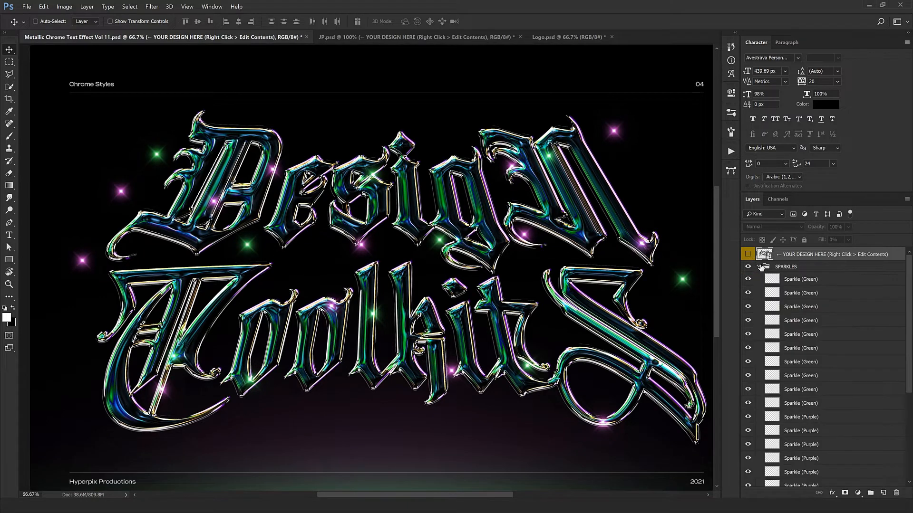
click(814, 280)
key(ctrl+minus)
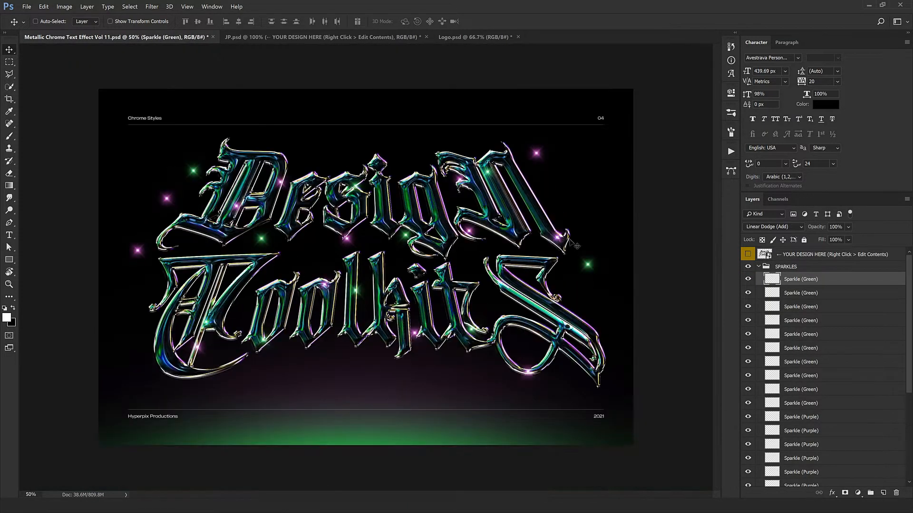
drag(384, 216, 228, 217)
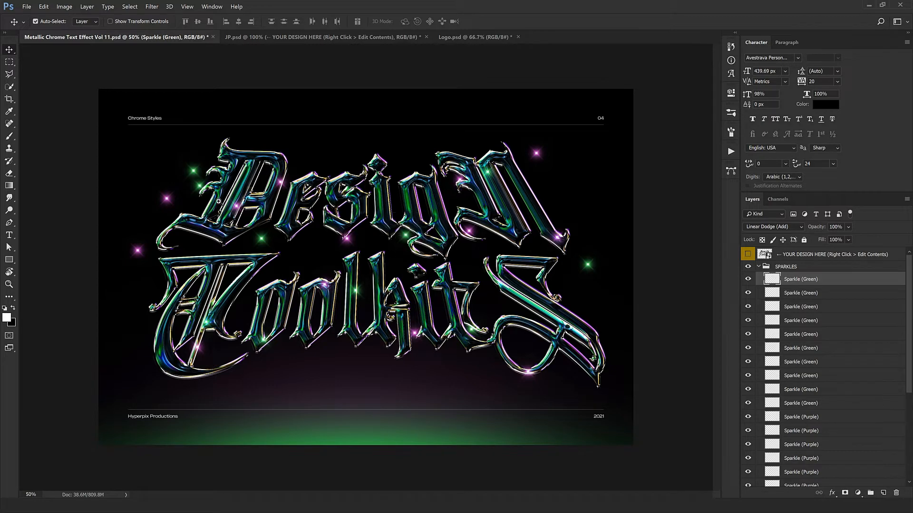
key(ctrl+plus)
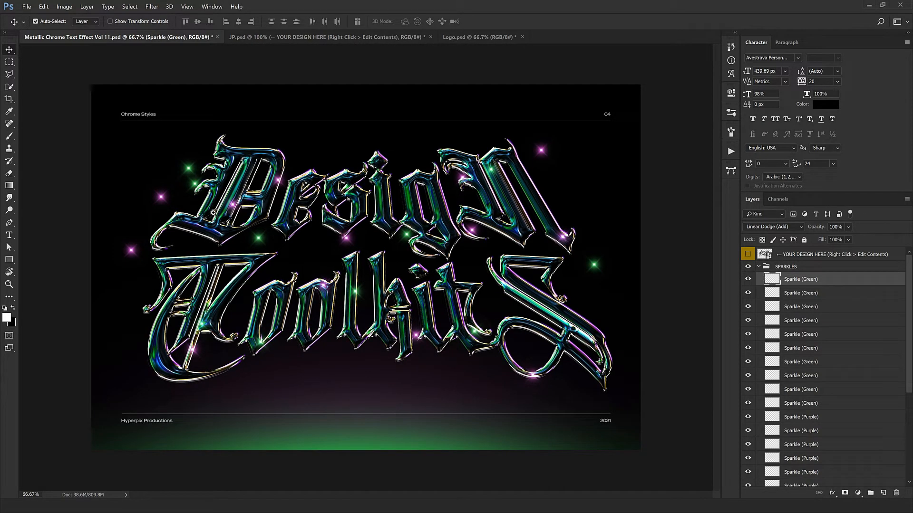
scroll(212, 212, up, 2)
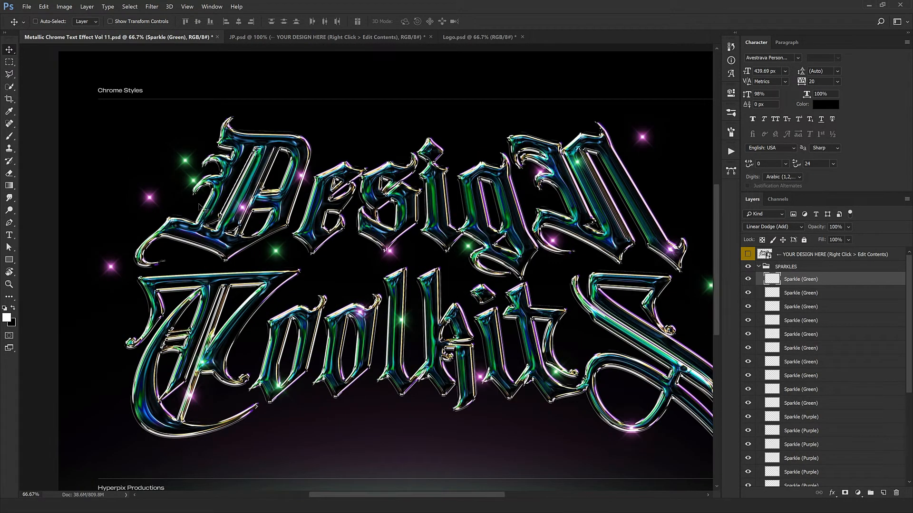
drag(212, 212, 220, 211)
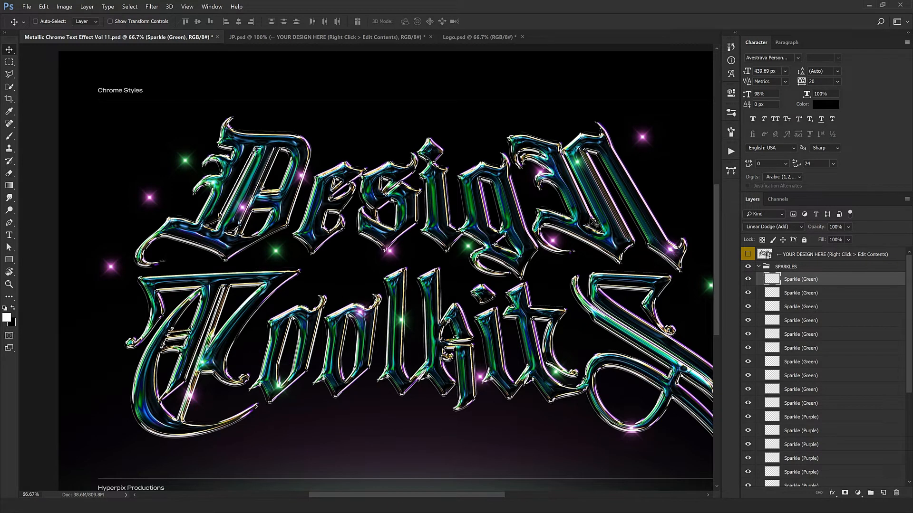
- Move the second green sparkle from outside the D onto the left edge of the s in DesigN
click(802, 293)
drag(354, 281, 531, 311)
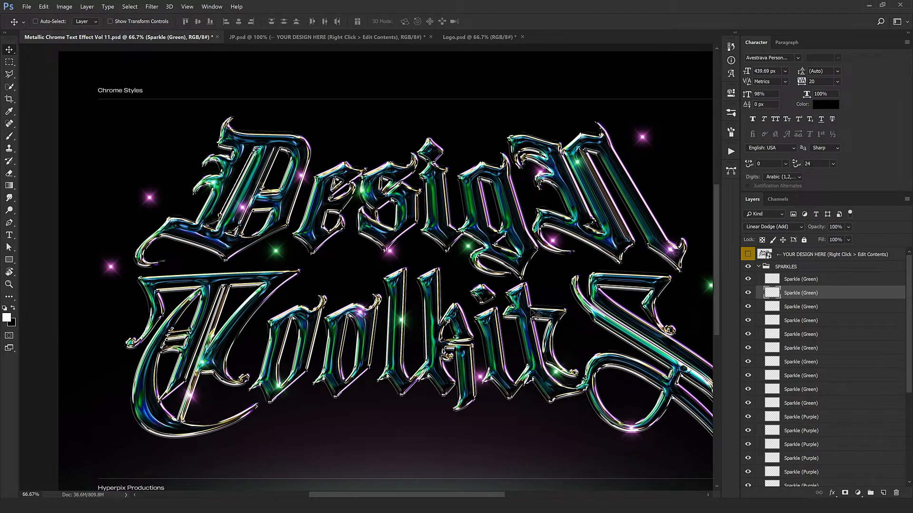
scroll(369, 203, up, 3)
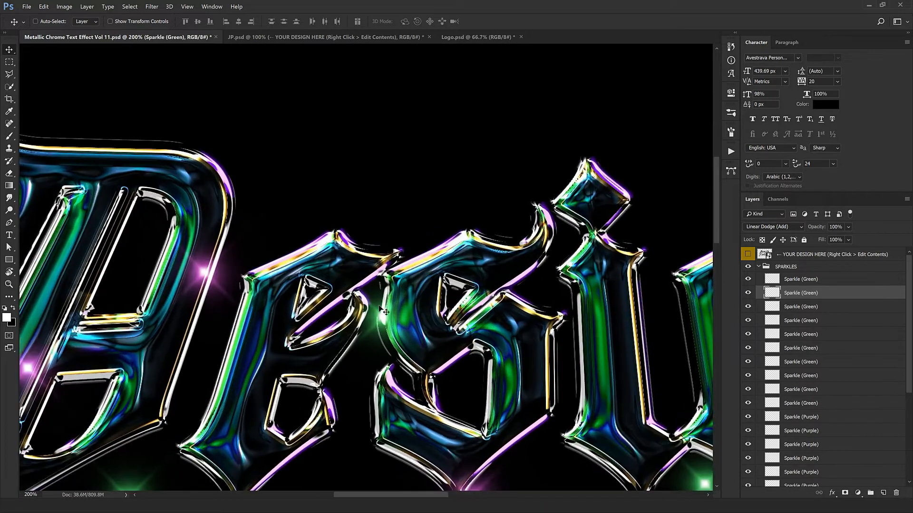
drag(379, 311, 535, 348)
drag(628, 360, 464, 331)
- Move the third green sparkle from the N down onto the T's crossbar in ToolkitS
key(ctrl+minus)
key(ctrl+minus)
click(797, 312)
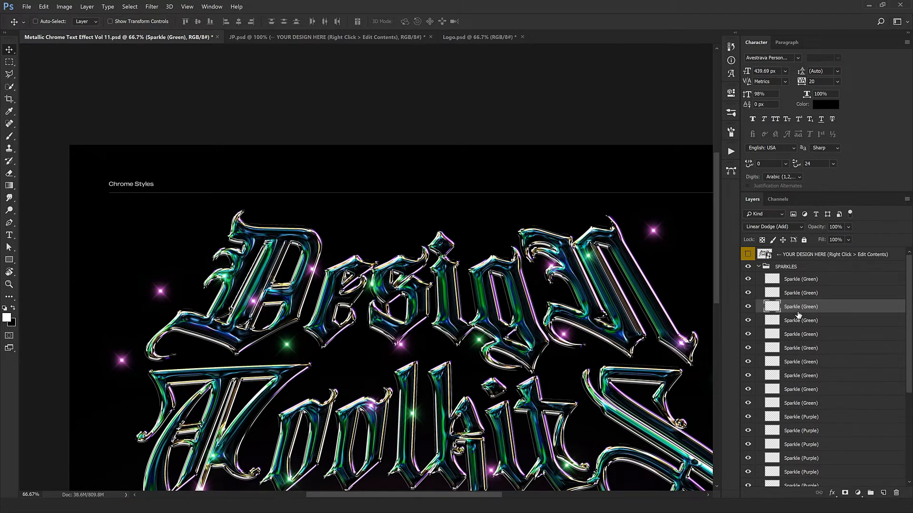
key(ctrl+minus)
mouse_move(404, 286)
mouse_down()
mouse_move(443, 296)
mouse_move(323, 366)
mouse_move(238, 376)
mouse_move(147, 497)
mouse_up()
- Move the fourth green sparkle onto the g's tail in DesigN and the fifth onto the final S of ToolkitS
click(806, 321)
drag(123, 477, 109, 427)
drag(285, 396, 296, 379)
click(821, 334)
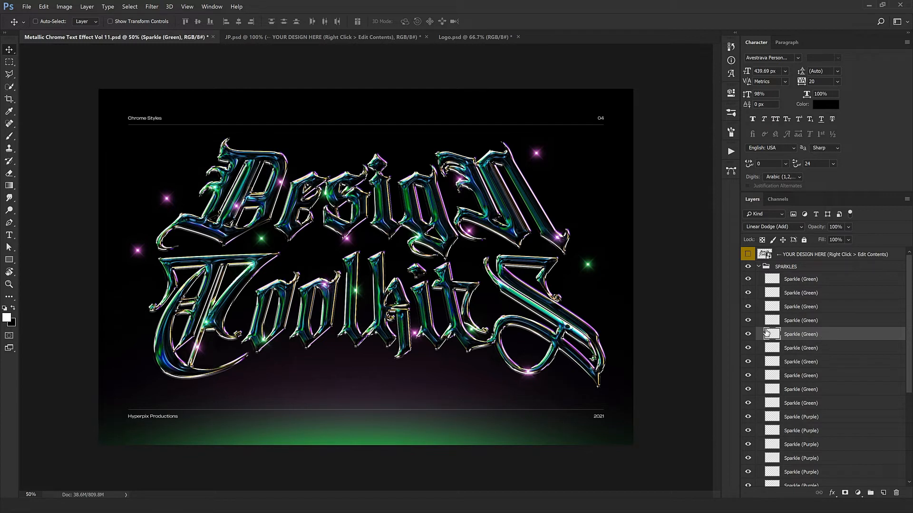
drag(367, 325, 262, 305)
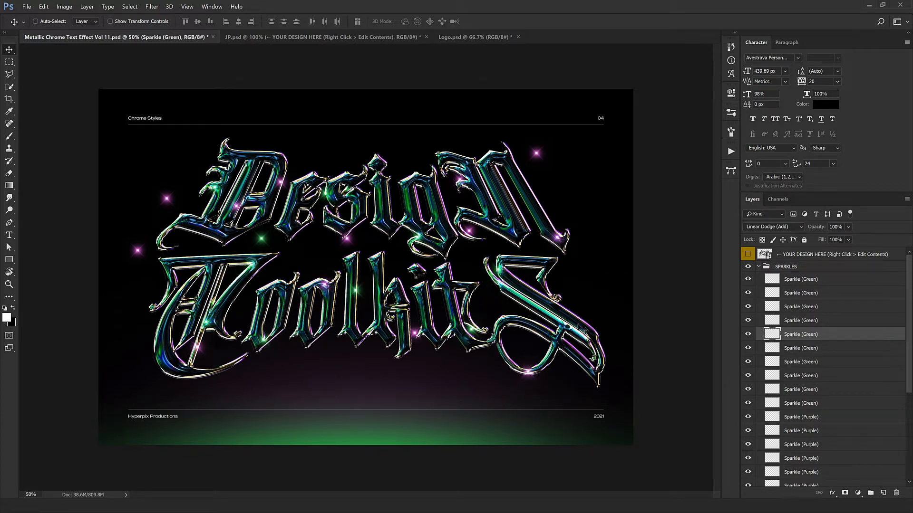
- Move the third-from-last purple sparkle in the SPARKLES group onto the upper part of the k in ToolkitS
scroll(876, 413, down, 3)
scroll(876, 413, down, 3)
click(841, 445)
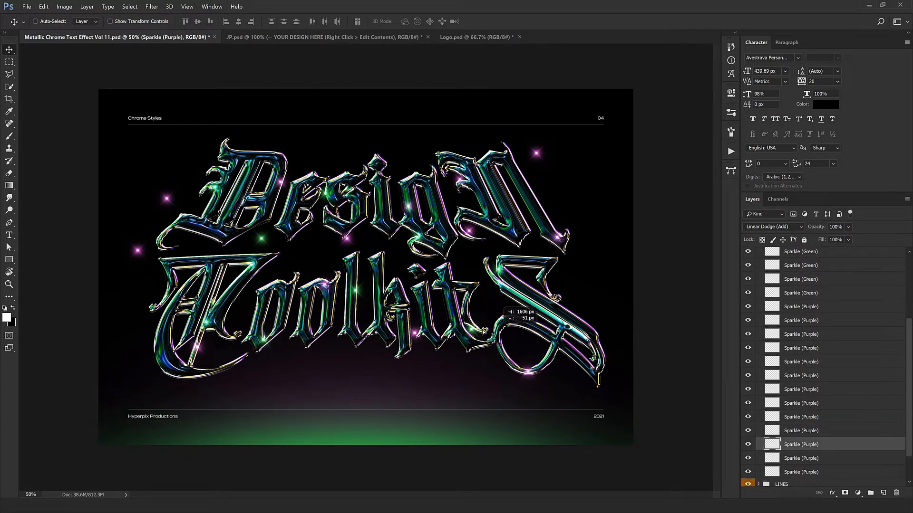
drag(418, 394, 484, 407)
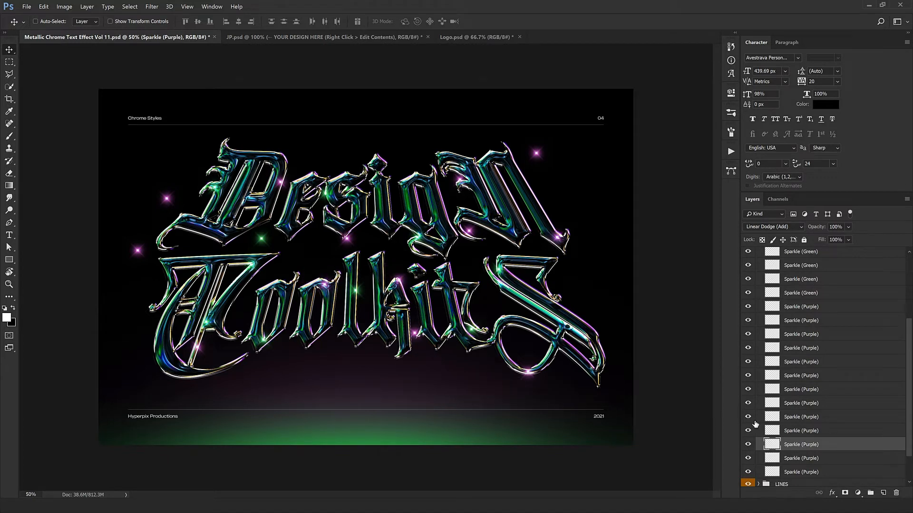
- Move the second-to-last purple sparkle from outside the lettering to the dot of the i in ToolkitS, nudging it into place
click(818, 457)
drag(382, 391, 413, 403)
key(Left)
key(Left)
key(Down)
key(Down)
- Move the last purple sparkle from above the N onto the upper right curl of the final S in ToolkitS
click(808, 474)
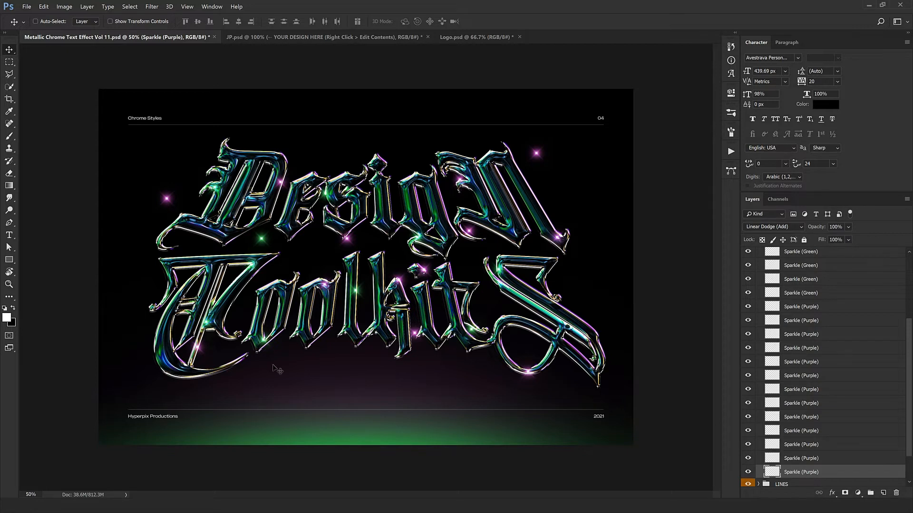
drag(276, 367, 342, 438)
drag(689, 354, 638, 424)
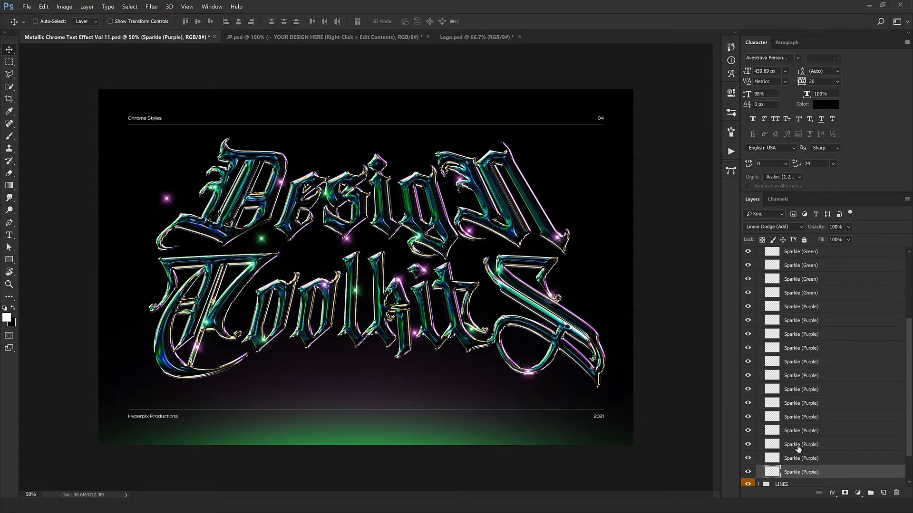
- Select the purple sparkle floating beside the D on the canvas and move it onto the second o of ToolkitS
right_click(165, 199)
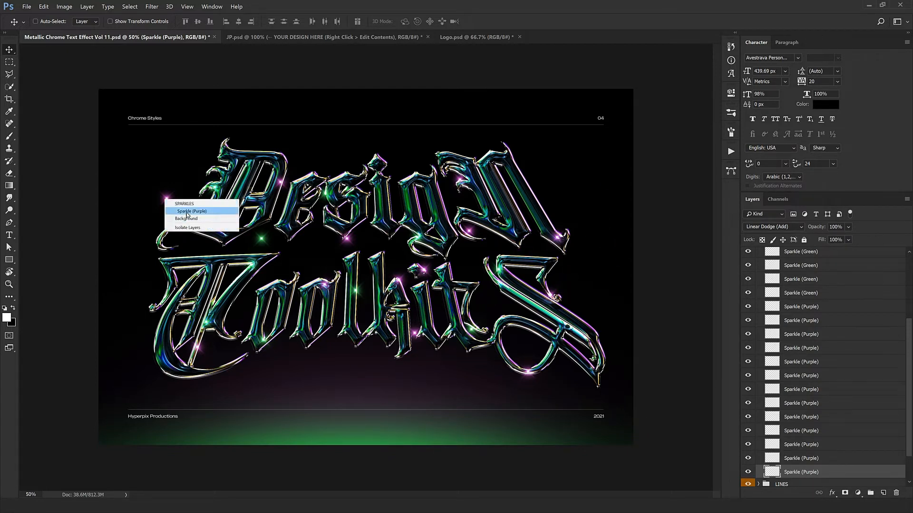
click(185, 212)
drag(175, 268, 329, 377)
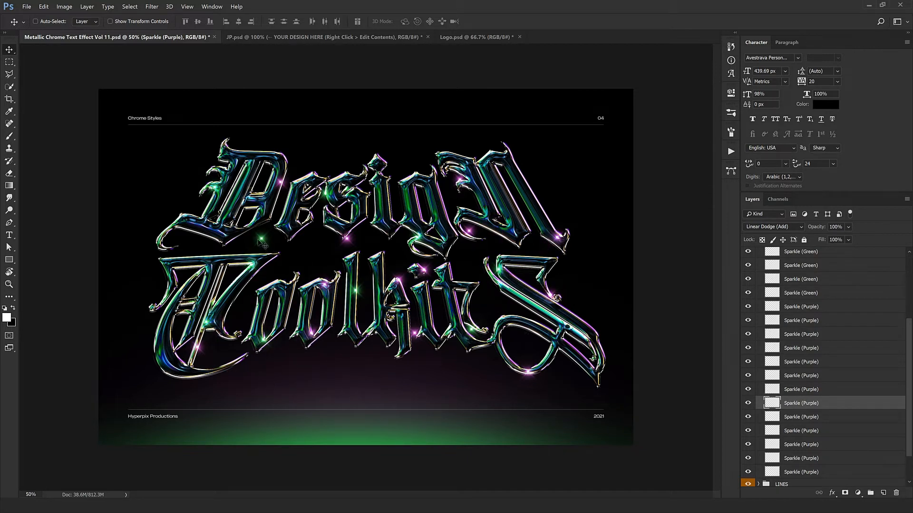
- Move the green sparkle below the D onto the T's upper left stroke in ToolkitS and collapse the SPARKLES group
right_click(261, 238)
click(287, 252)
drag(265, 303, 174, 335)
scroll(784, 282, up, 4)
click(760, 267)
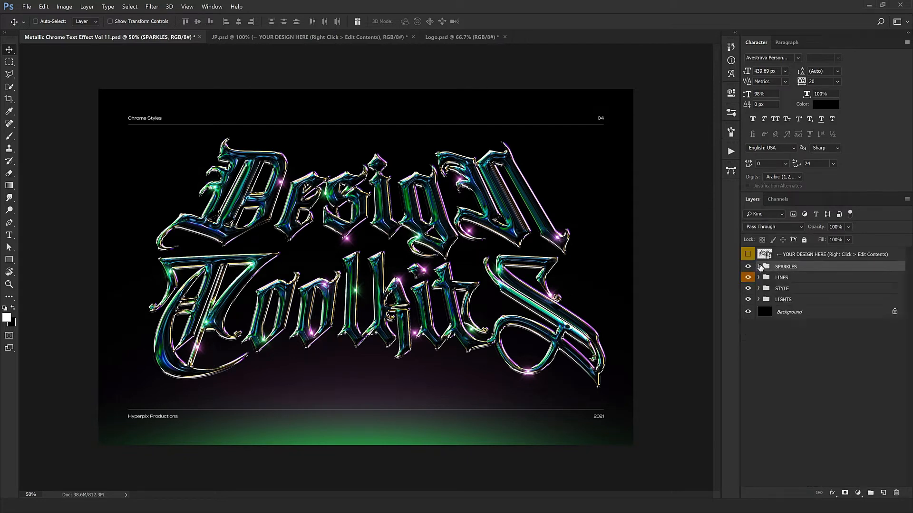
- Inspect the LINES group and its LINE - TOP subgroup, hiding and showing the whole group to see what it contributes
click(785, 279)
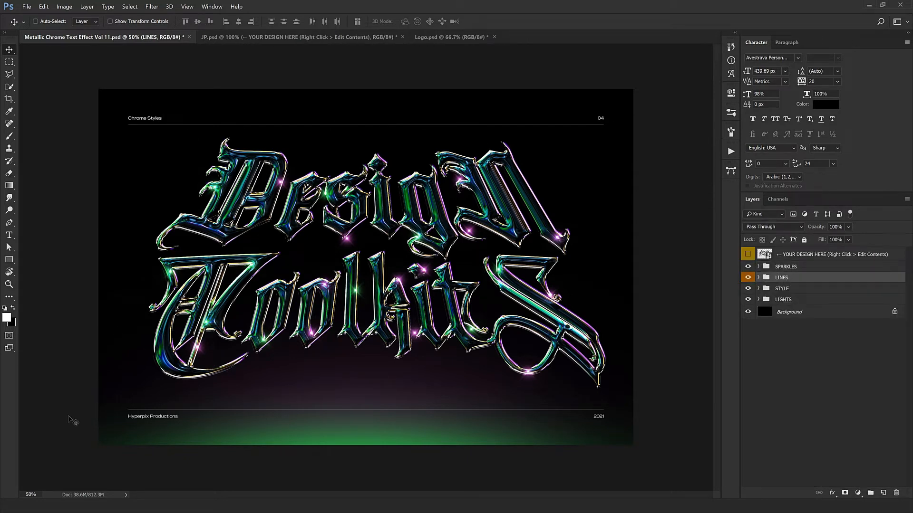
click(758, 278)
click(773, 289)
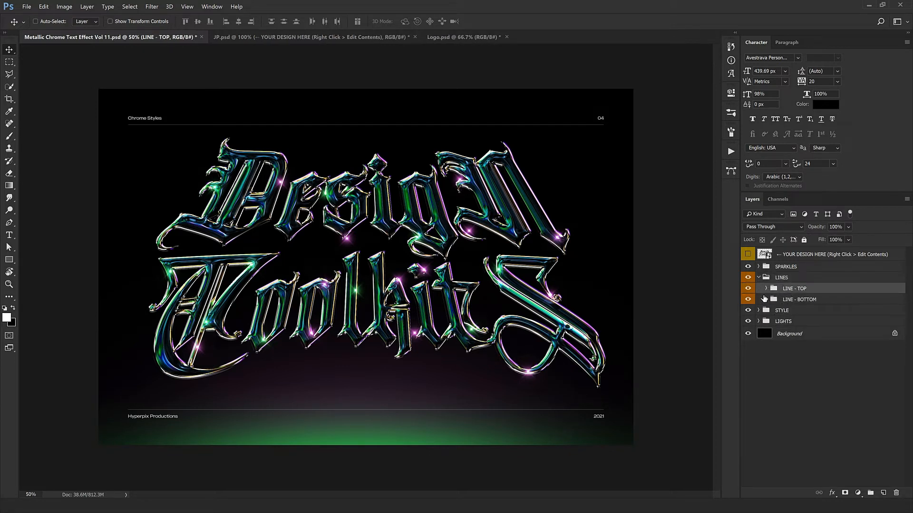
click(765, 289)
click(765, 278)
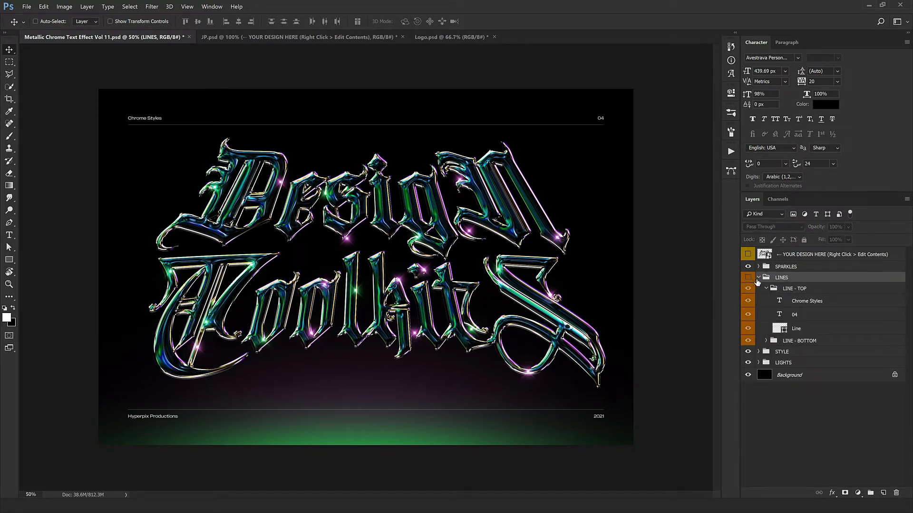
click(759, 278)
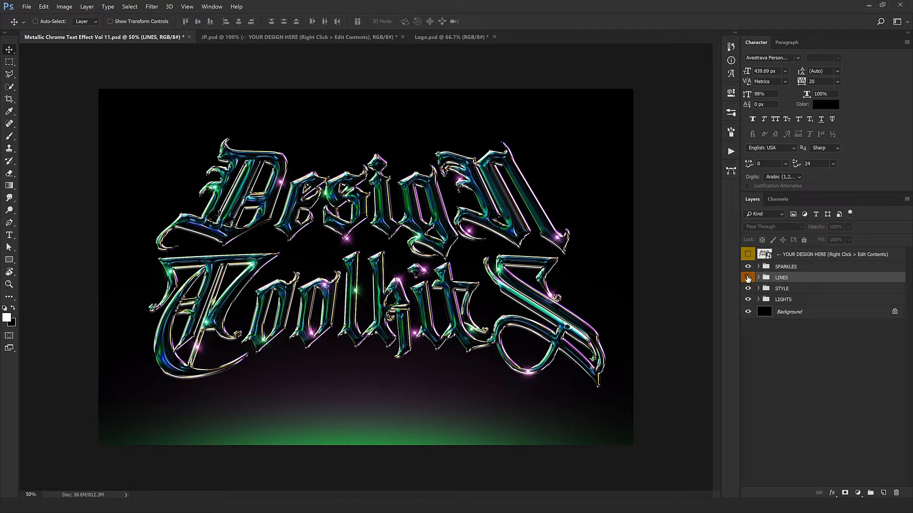
click(747, 278)
- Examine the stacked layers in the STYLE group and the chrome lettering at 100% magnification
click(781, 289)
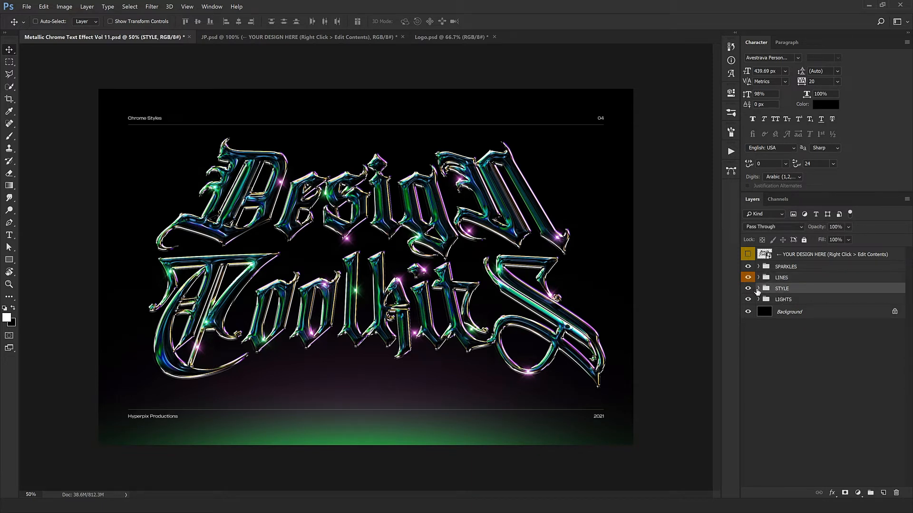
click(758, 288)
scroll(801, 314, down, 5)
scroll(802, 314, up, 5)
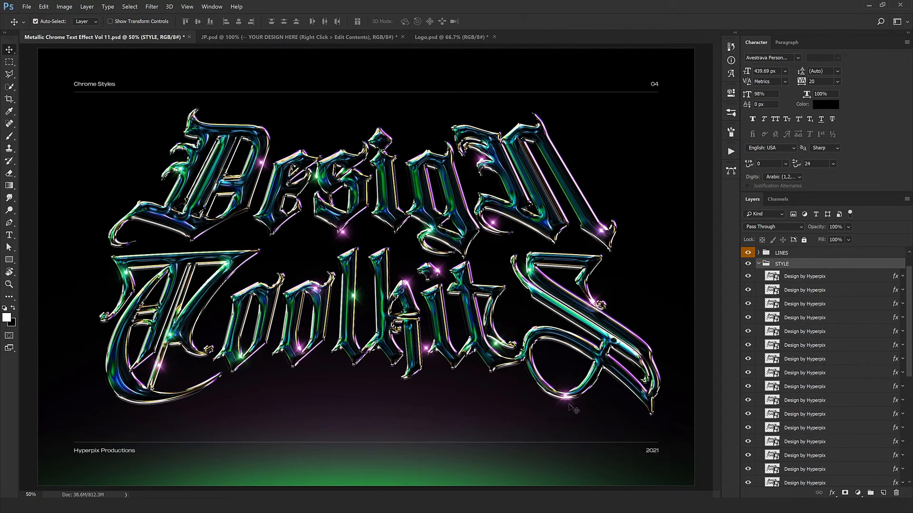
key(ctrl+1)
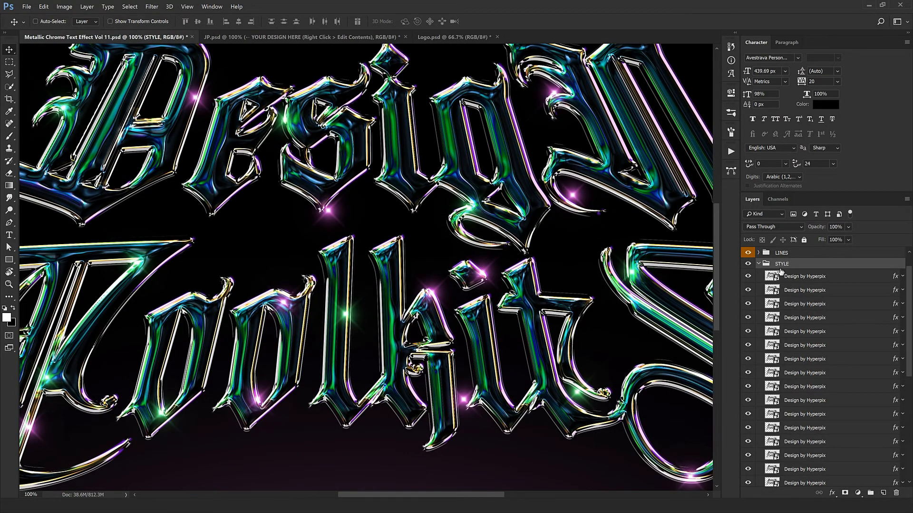
drag(357, 292, 317, 229)
click(759, 264)
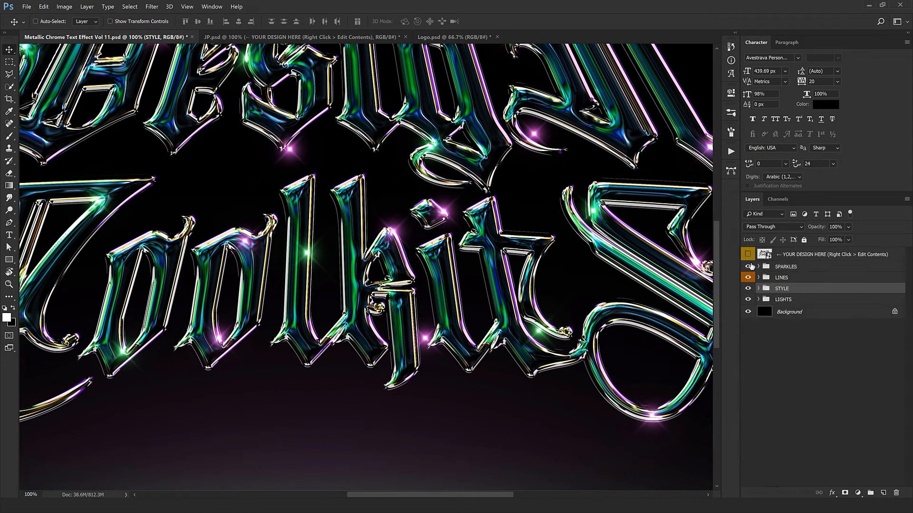
- Check what the LIGHTS group adds to the background by hiding and showing it at 50% magnification
key(ctrl+minus)
click(802, 300)
key(ctrl+minus)
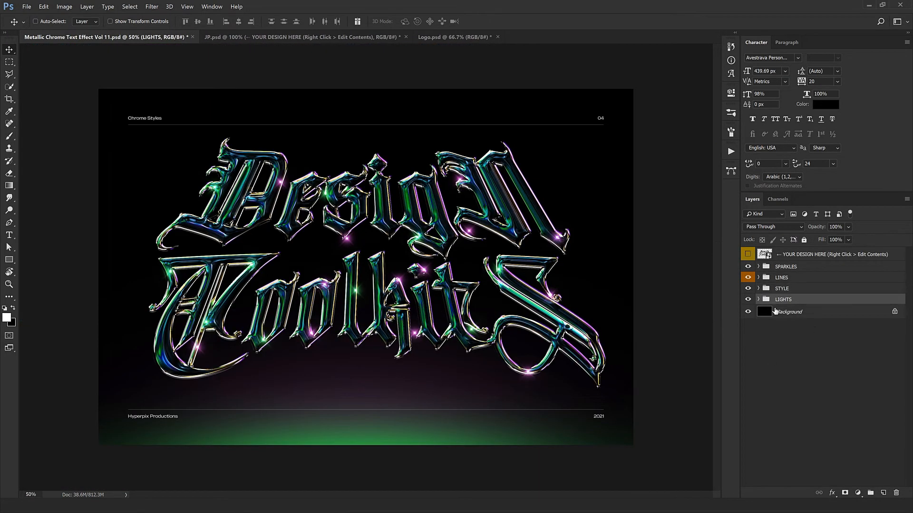
click(747, 300)
click(748, 302)
- Try magenta and bright green hues for the Color Overlay of the upper Light layer in the LIGHTS group
click(758, 300)
double_click(895, 314)
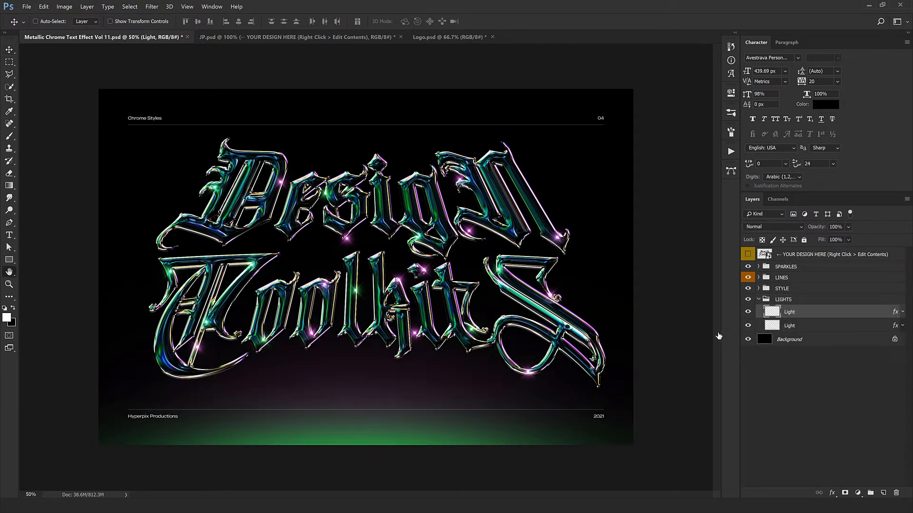
click(503, 404)
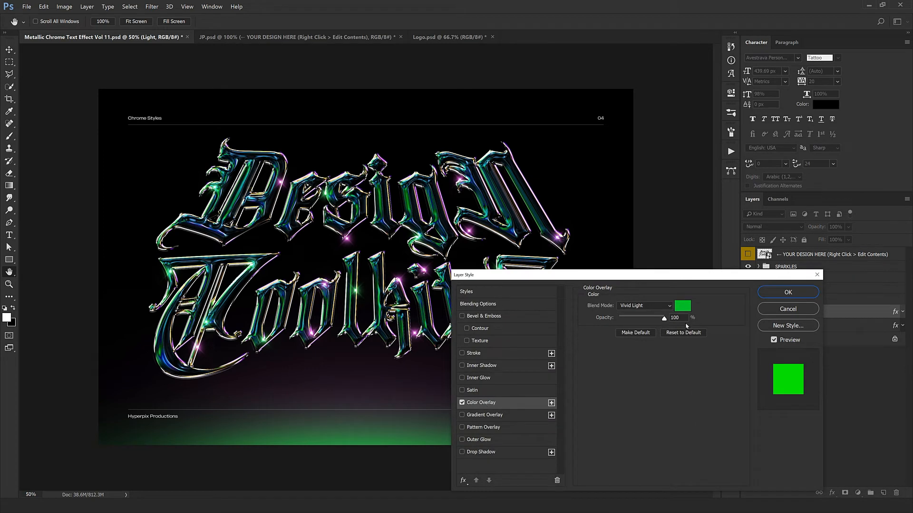
click(682, 306)
text(bf00d6)
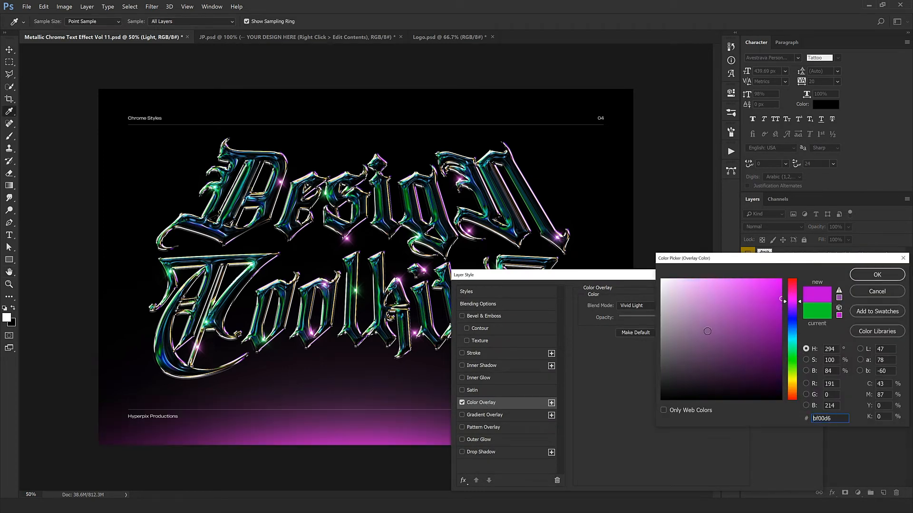
click(792, 284)
drag(792, 342, 792, 358)
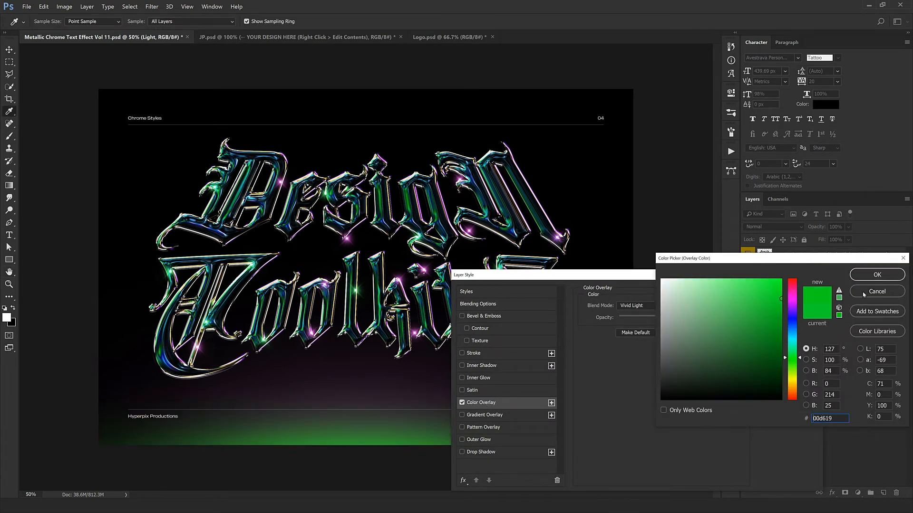
click(864, 294)
key(Return)
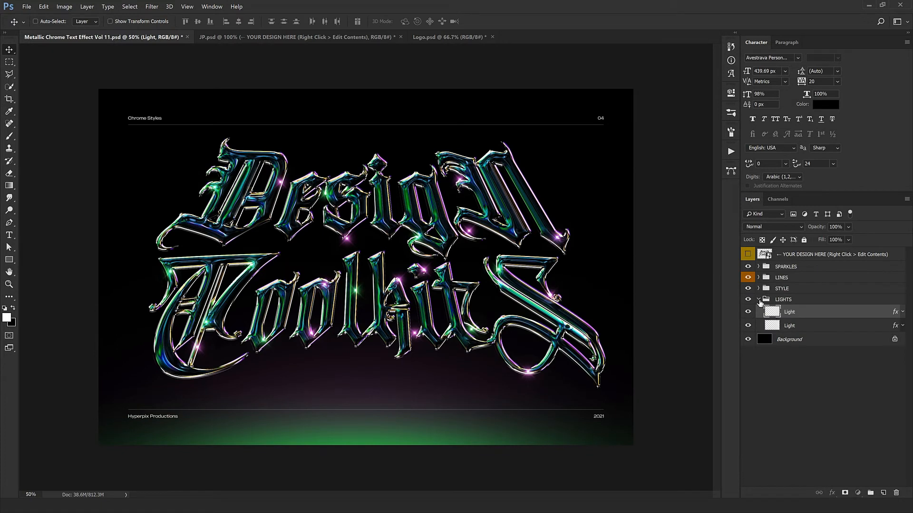
click(758, 299)
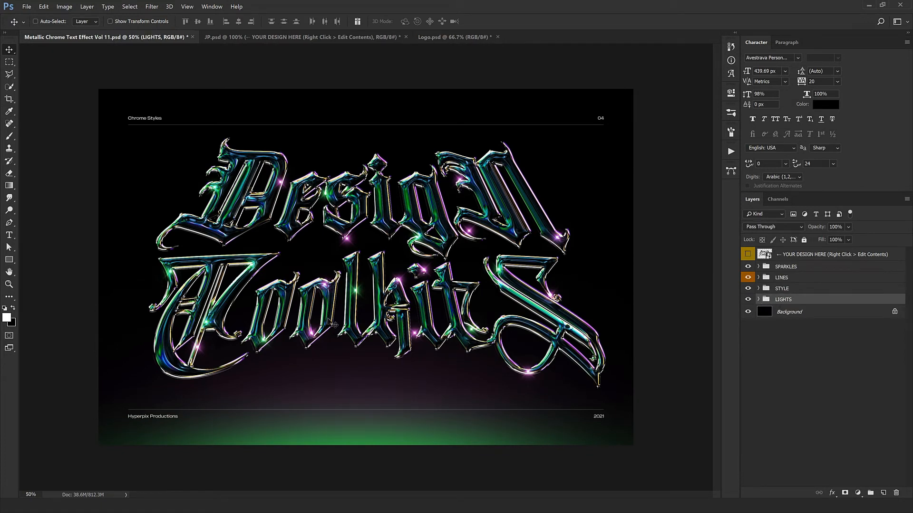
- Examine the lettering at 100% magnification with only the STYLE group visible over transparency, and show all the layers again
click(749, 301)
click(748, 313)
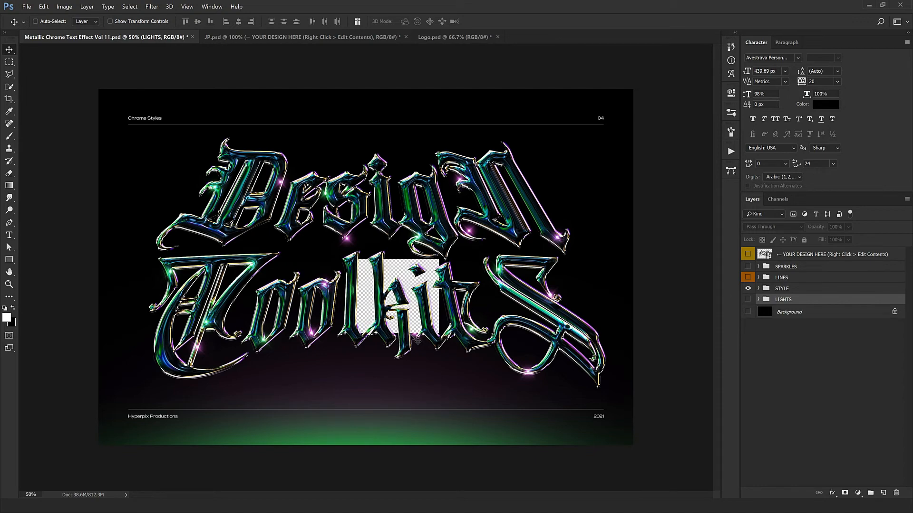
scroll(417, 341, up, 2)
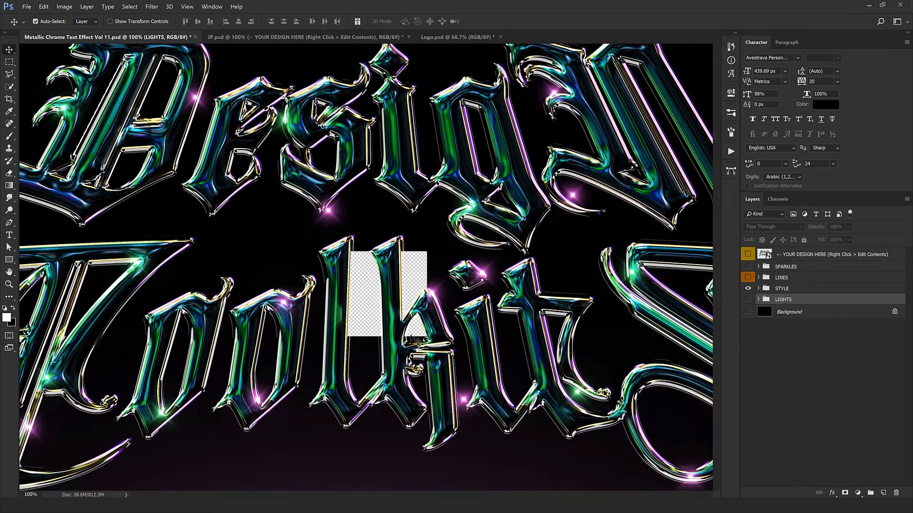
mouse_move(295, 333)
mouse_down()
mouse_move(432, 257)
mouse_move(373, 343)
mouse_move(224, 340)
mouse_move(258, 372)
mouse_move(336, 322)
mouse_move(309, 344)
mouse_up()
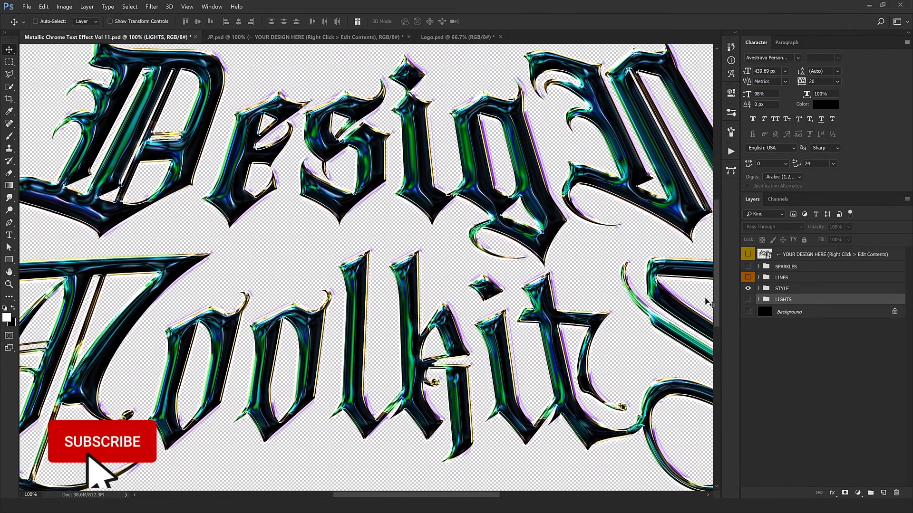
drag(747, 312, 748, 254)
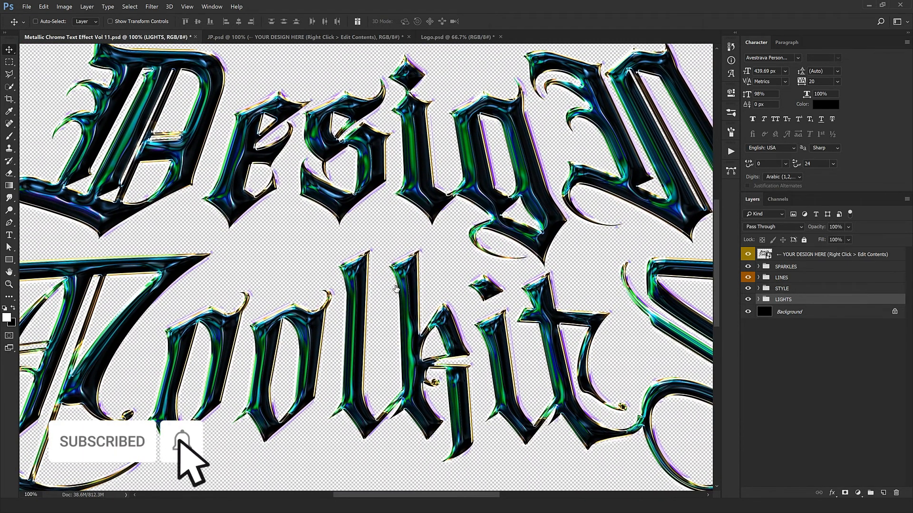
key(ctrl+minus)
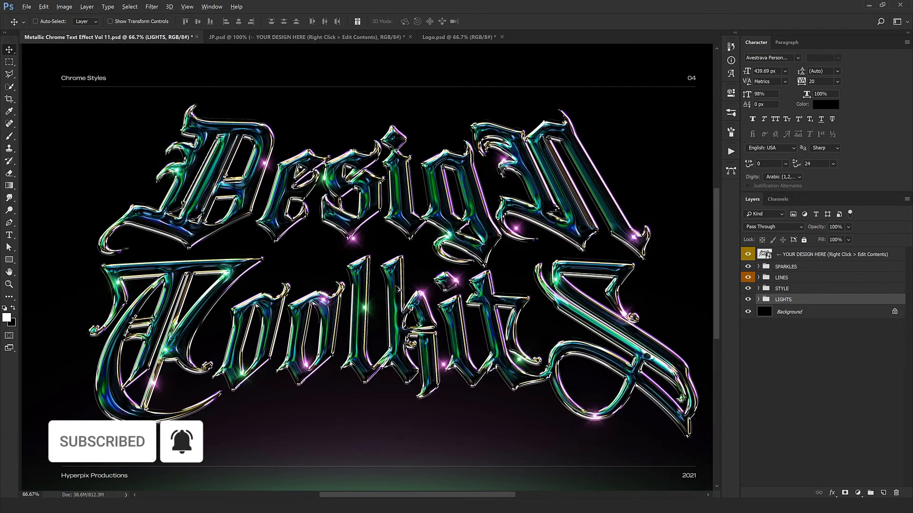